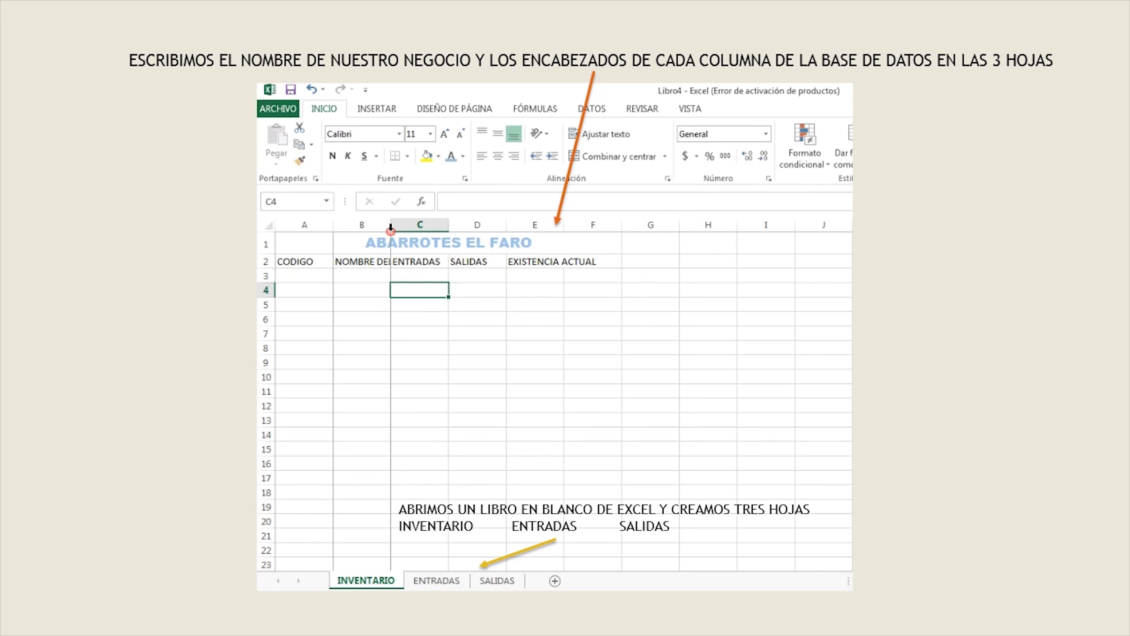
- Autofit the product name and EXISTENCIA ACTUAL columns (B and E) on the INVENTARIO sheet to their headings
{"action": "double_click", "coordinate": [390, 230]}
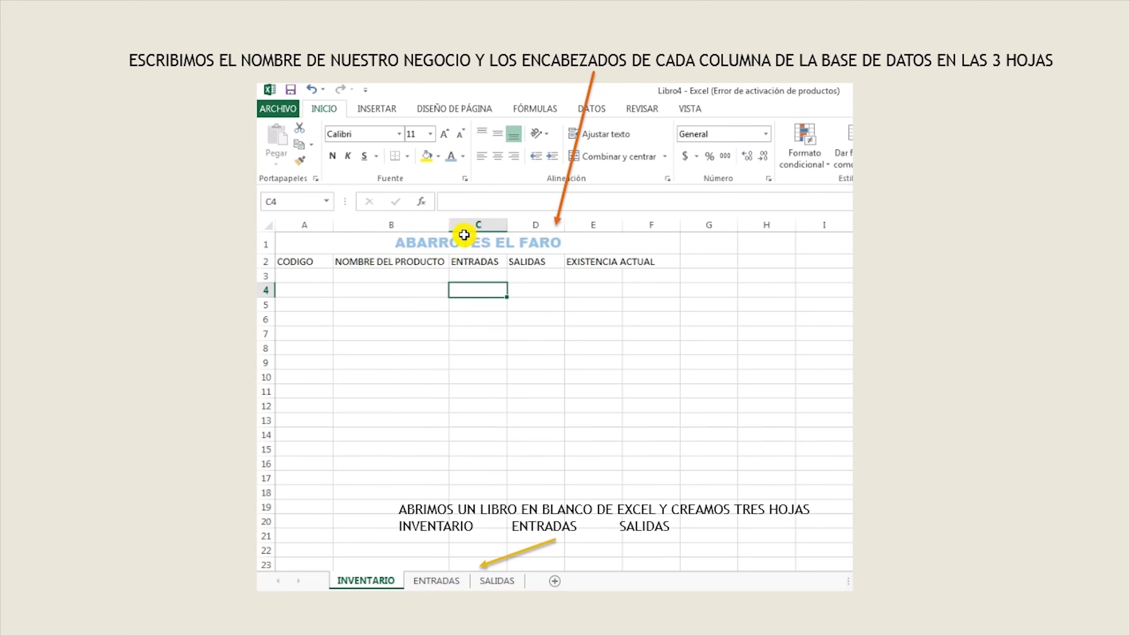
{"action": "double_click", "coordinate": [621, 225]}
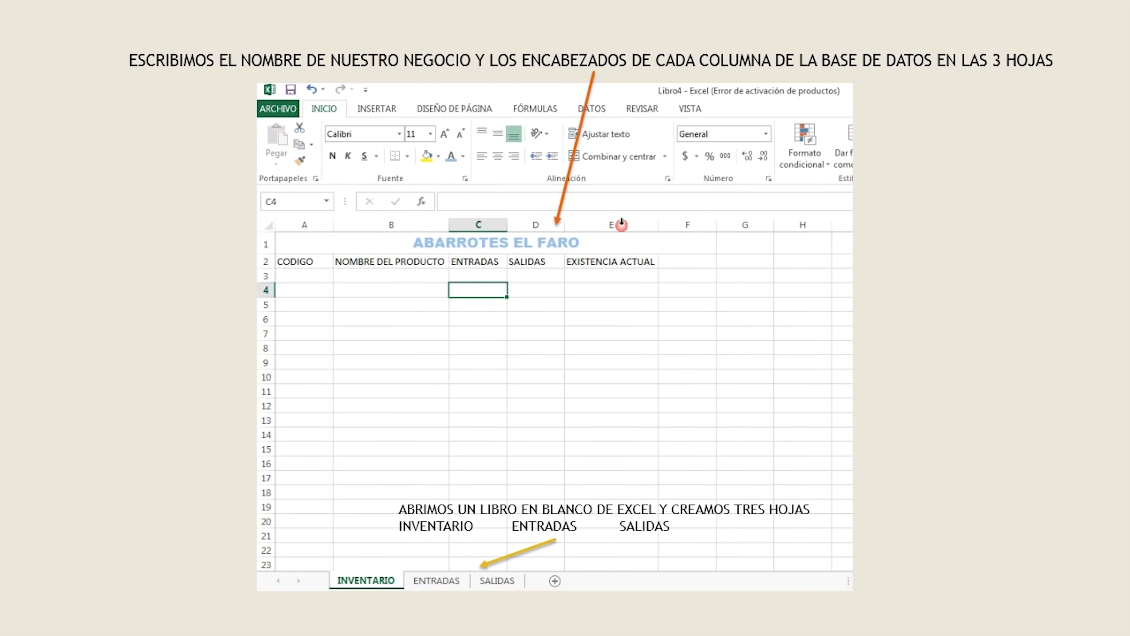
{"action": "left_click", "coordinate": [621, 224]}
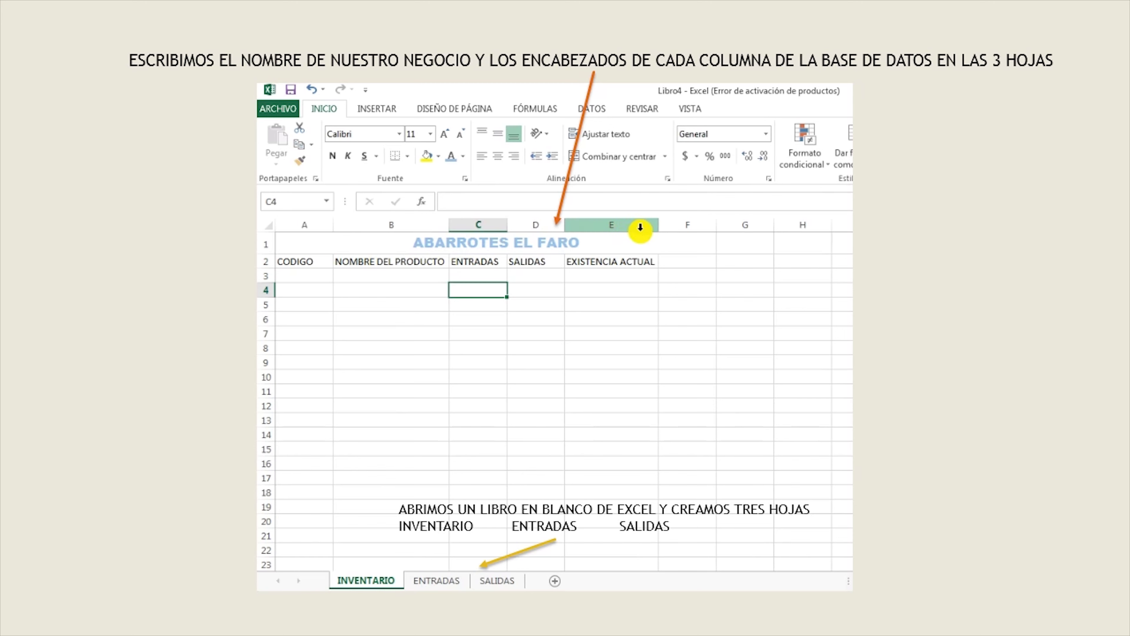
- Enter code A1 in cell A3 and fill the series down to A10 in cell A12
{"action": "left_click", "coordinate": [308, 277]}
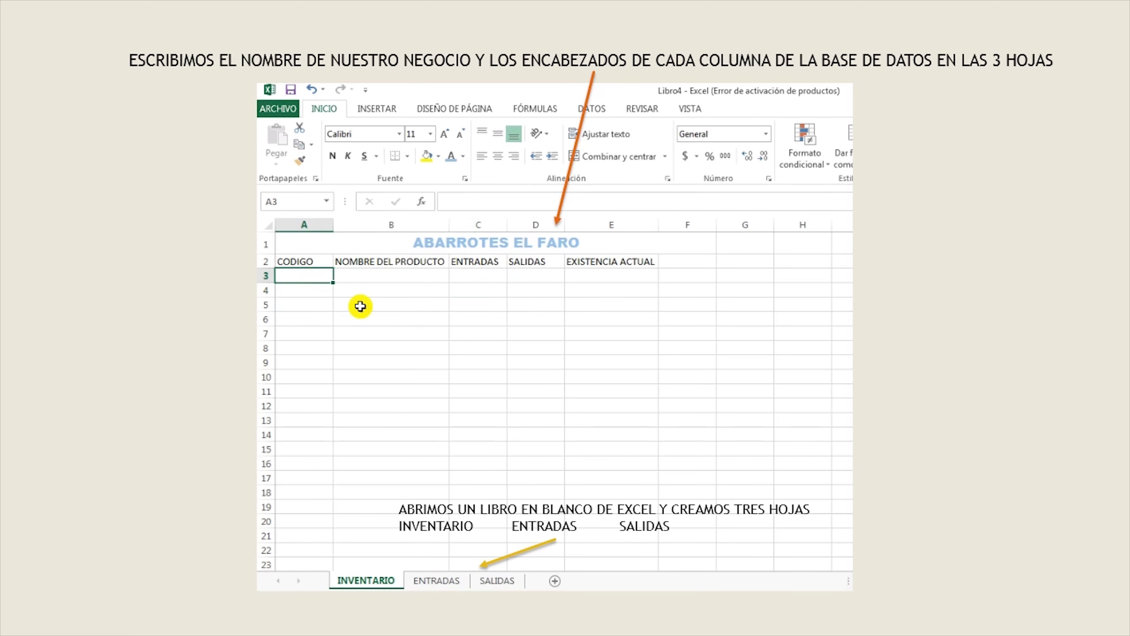
{"action": "type", "text": "A1"}
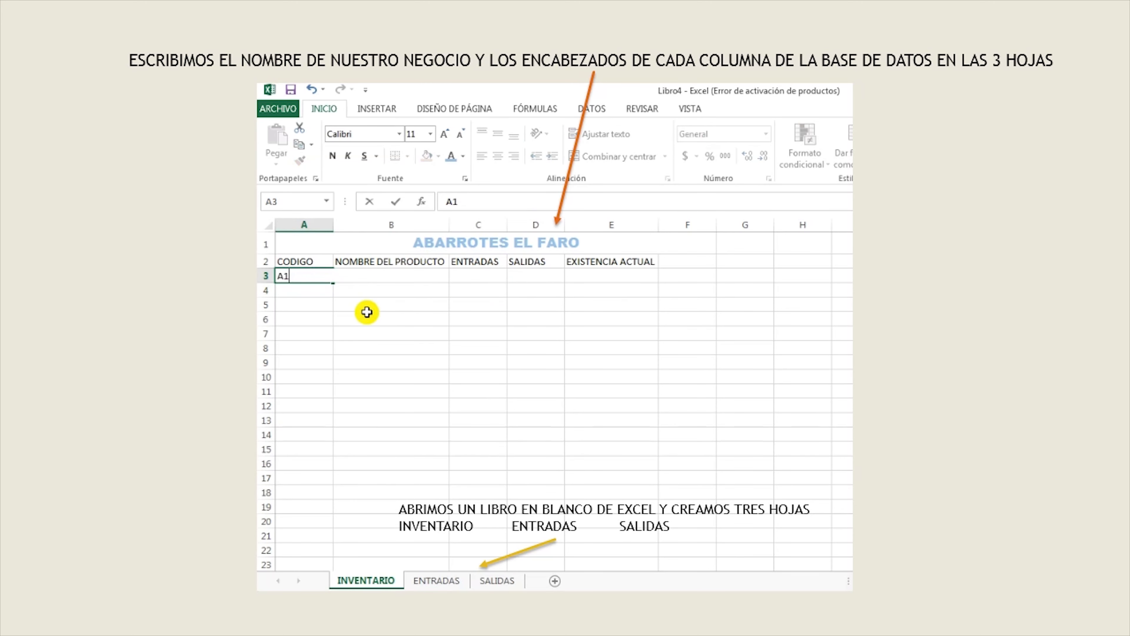
{"action": "left_click", "coordinate": [314, 325]}
{"action": "left_click", "coordinate": [307, 277]}
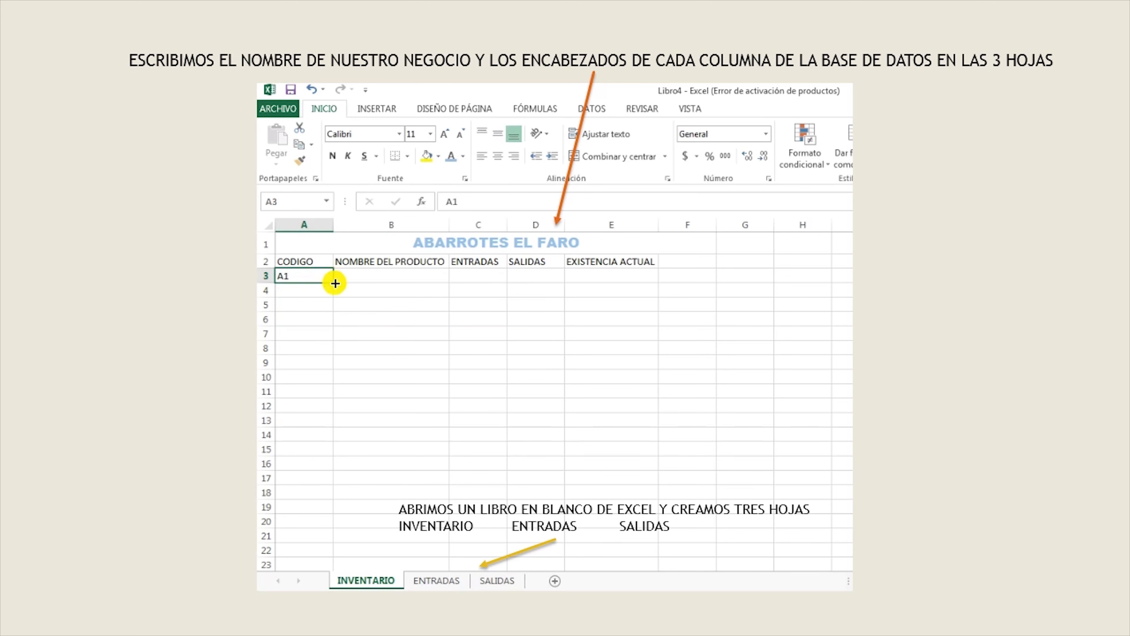
{"action": "left_click_drag", "start_coordinate": [334, 284], "coordinate": [335, 412]}
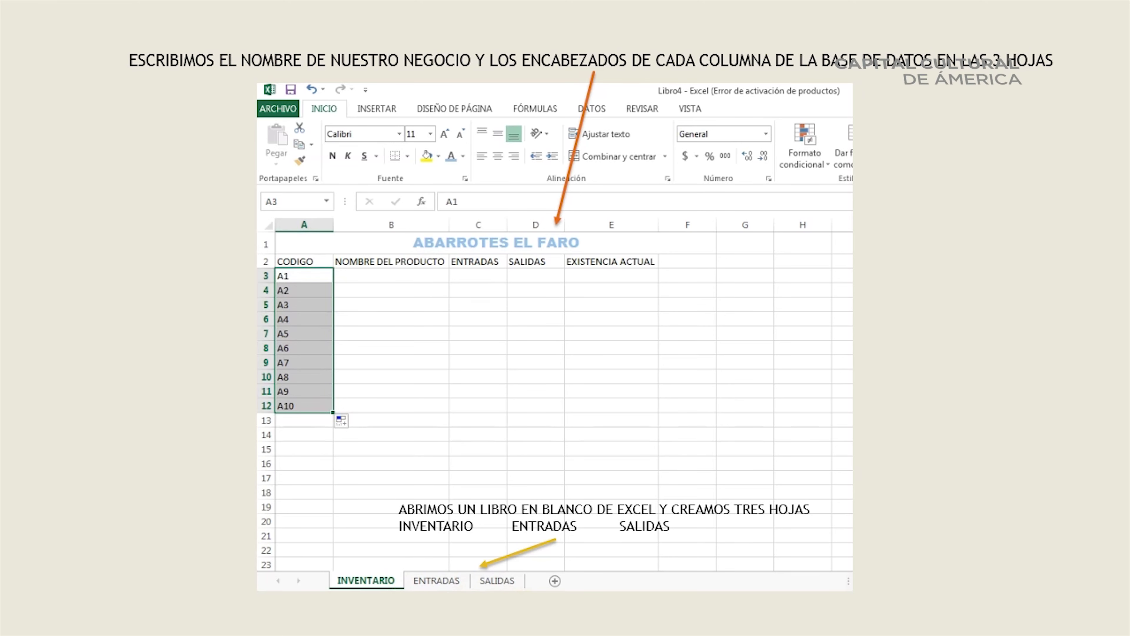
- Copy the product names in B3:B12 of workbook X and paste them into the INVENTARIO sheet of Libro4 starting at B3
{"action": "left_click", "coordinate": [479, 561]}
{"action": "left_click_drag", "start_coordinate": [386, 278], "coordinate": [408, 403]}
{"action": "key", "text": "ctrl+c"}
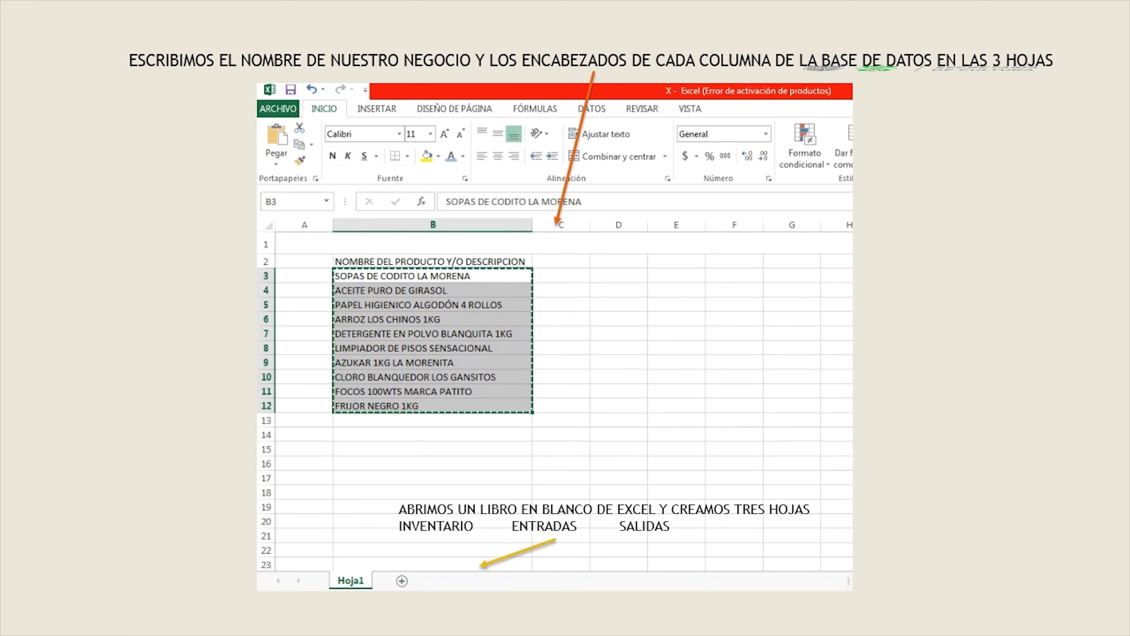
{"action": "left_click", "coordinate": [479, 627]}
{"action": "left_click", "coordinate": [596, 564]}
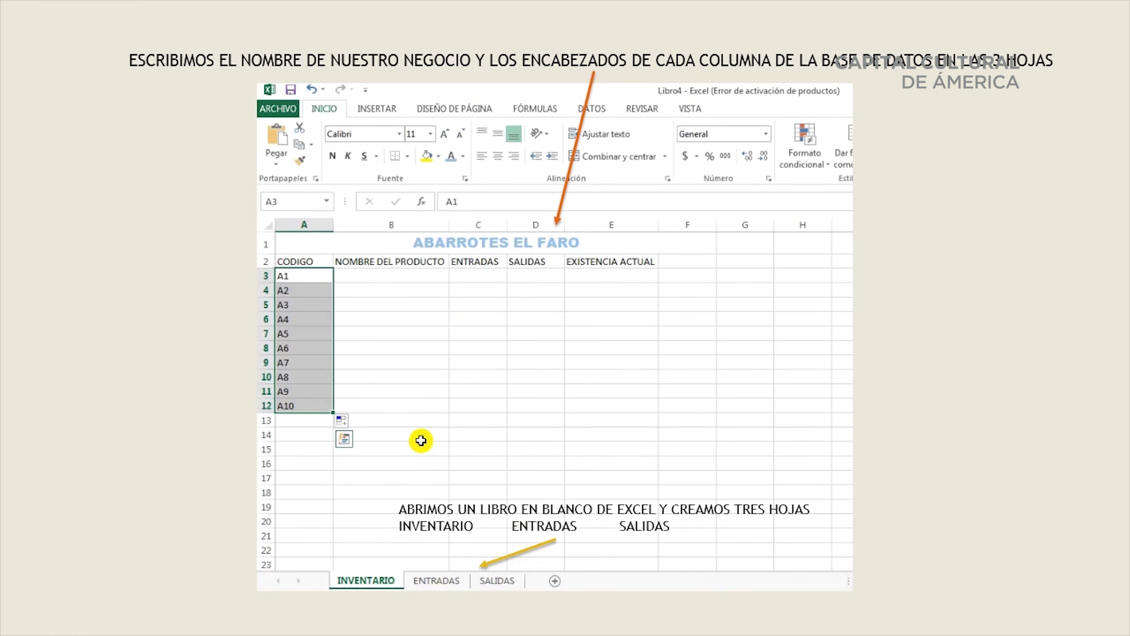
{"action": "left_click", "coordinate": [397, 277]}
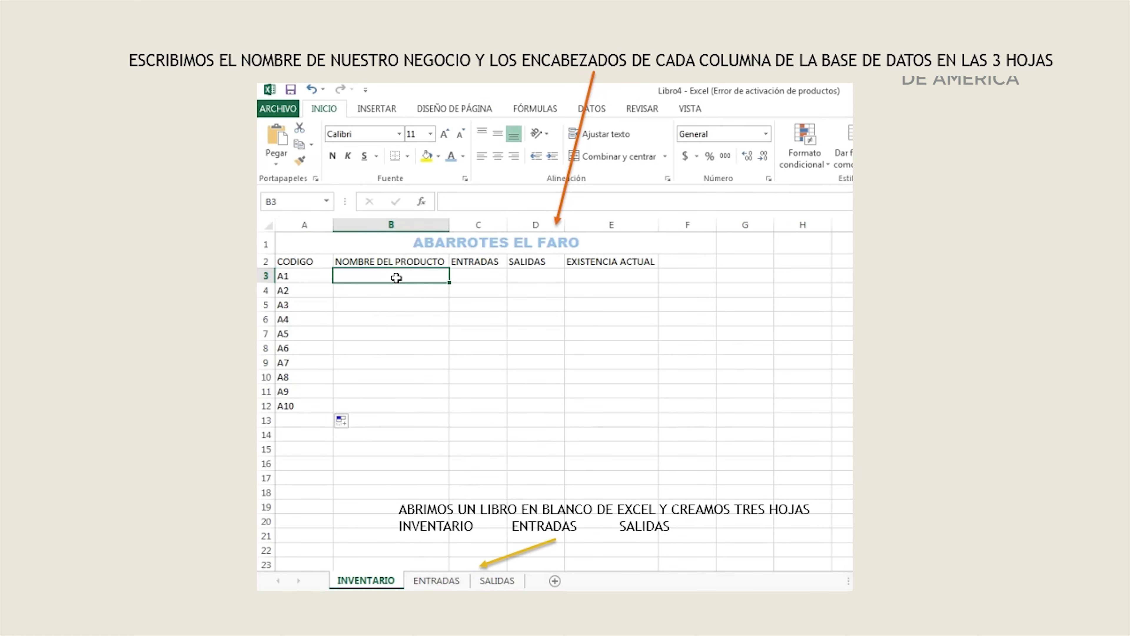
{"action": "key", "text": "ctrl+v"}
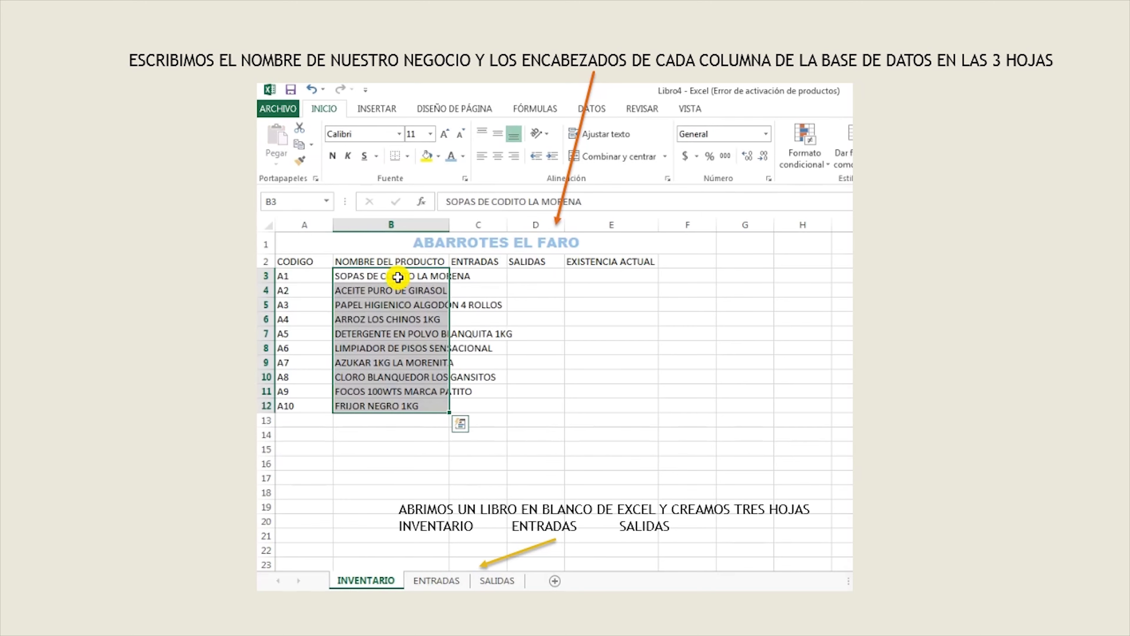
- Autofit column B on the INVENTARIO sheet to the full length of the pasted product names
{"action": "left_click", "coordinate": [451, 262]}
{"action": "left_click", "coordinate": [447, 262]}
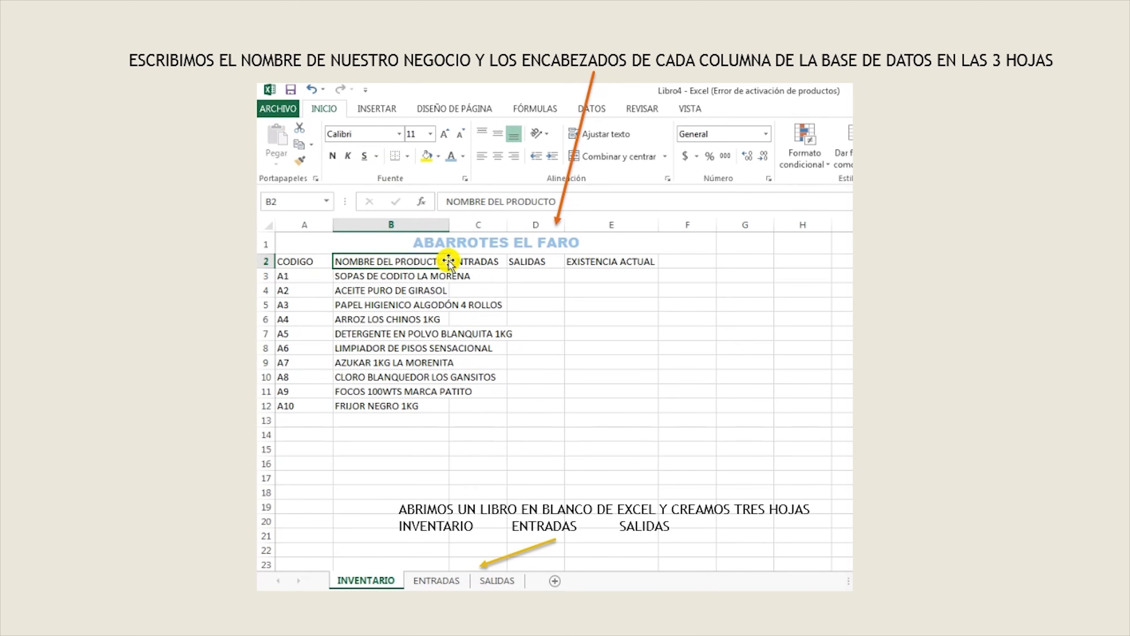
{"action": "double_click", "coordinate": [449, 224]}
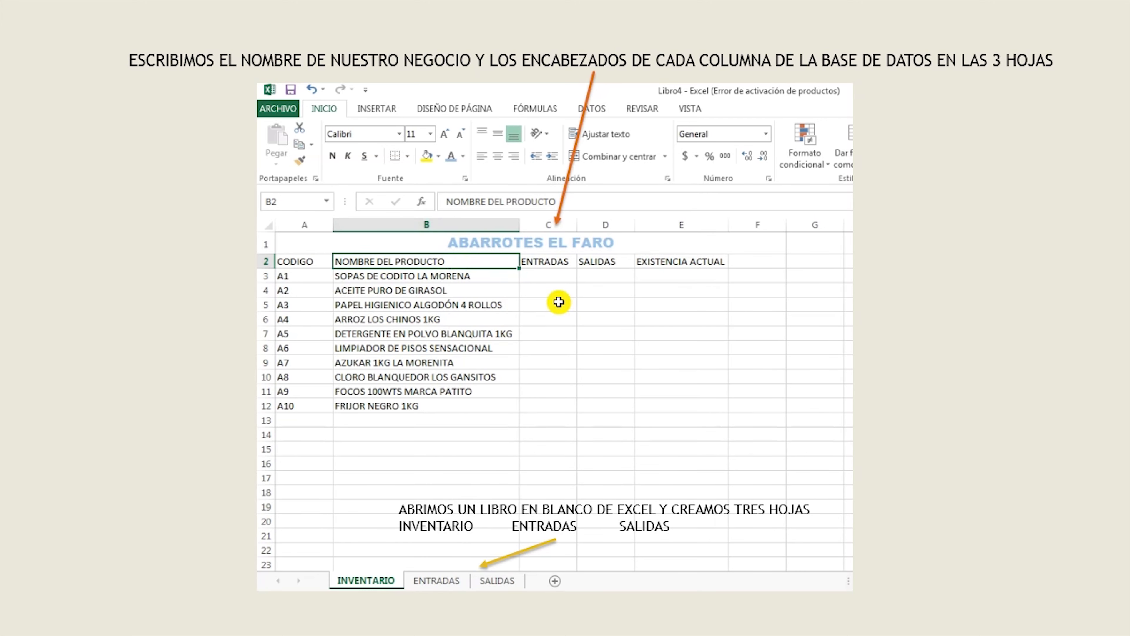
- On the ENTRADAS sheet, enter the headings CODIGO, NOMBRE DEL PRODUCTO, FECHA and CANTIDAD in A1:D1
{"action": "left_click", "coordinate": [451, 580]}
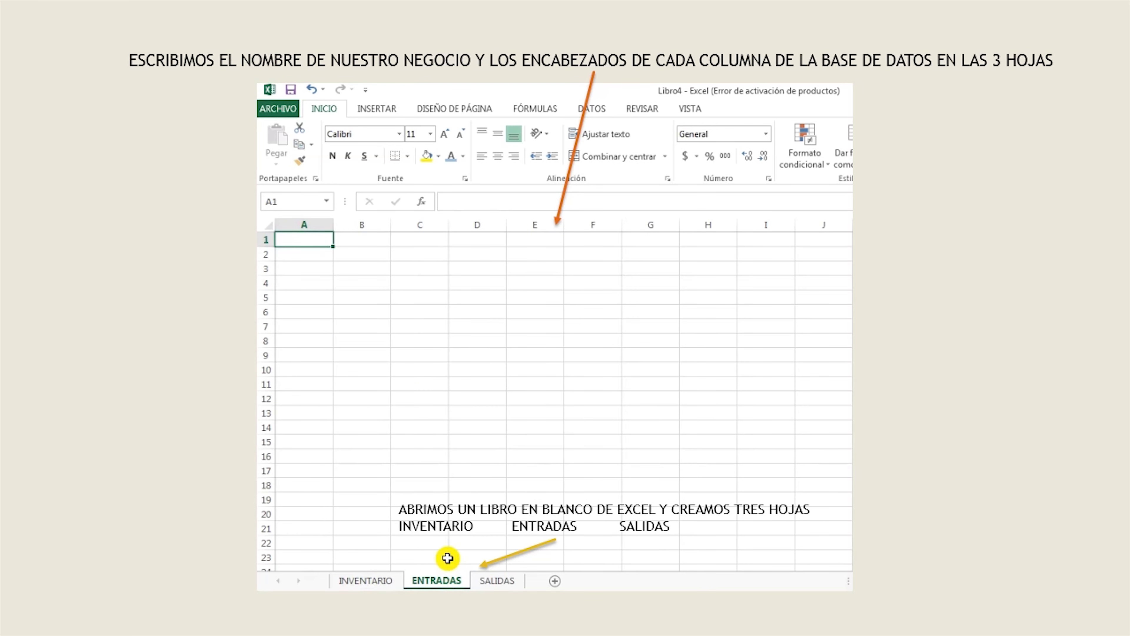
{"action": "type", "text": "CODI"}
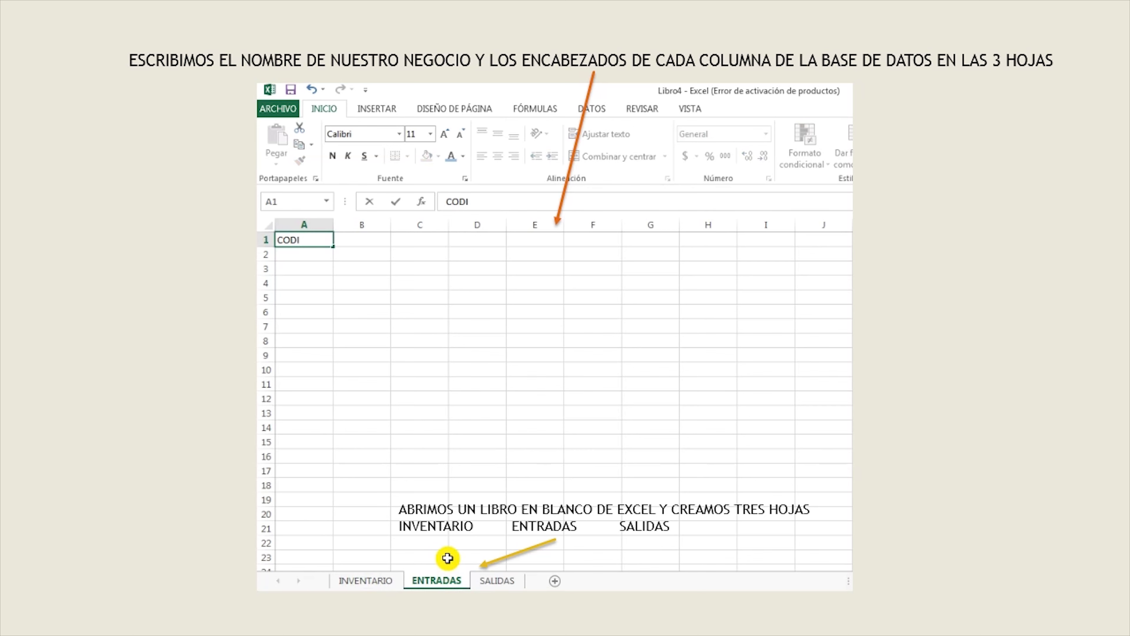
{"action": "type", "text": "GO"}
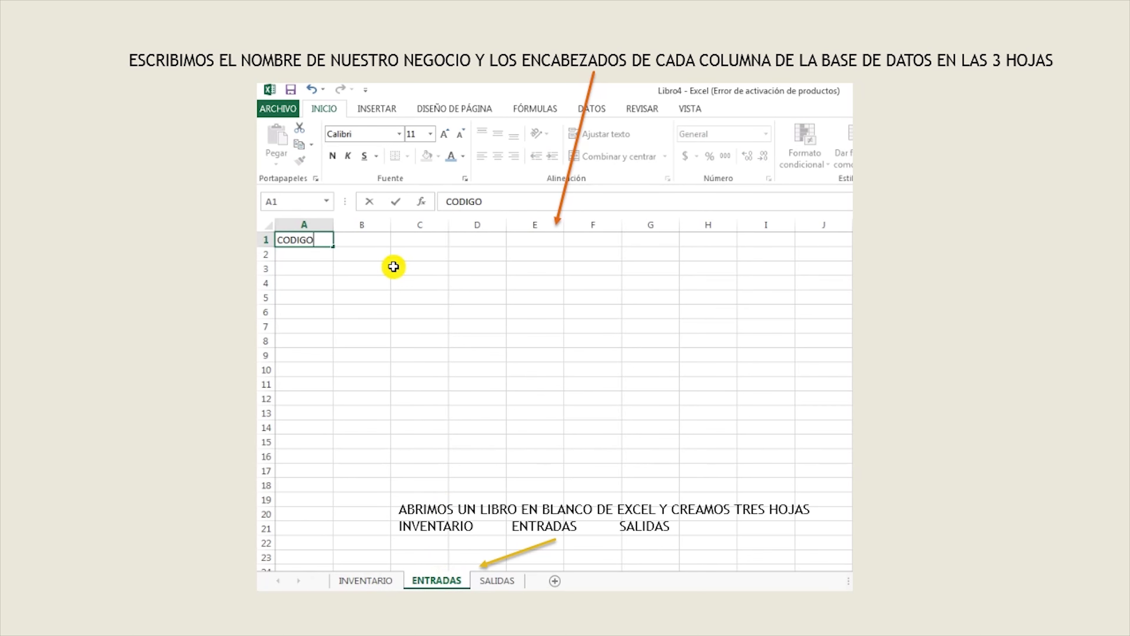
{"action": "left_click", "coordinate": [374, 240]}
{"action": "type", "text": "NOMBRE DEL PRODUCTO"}
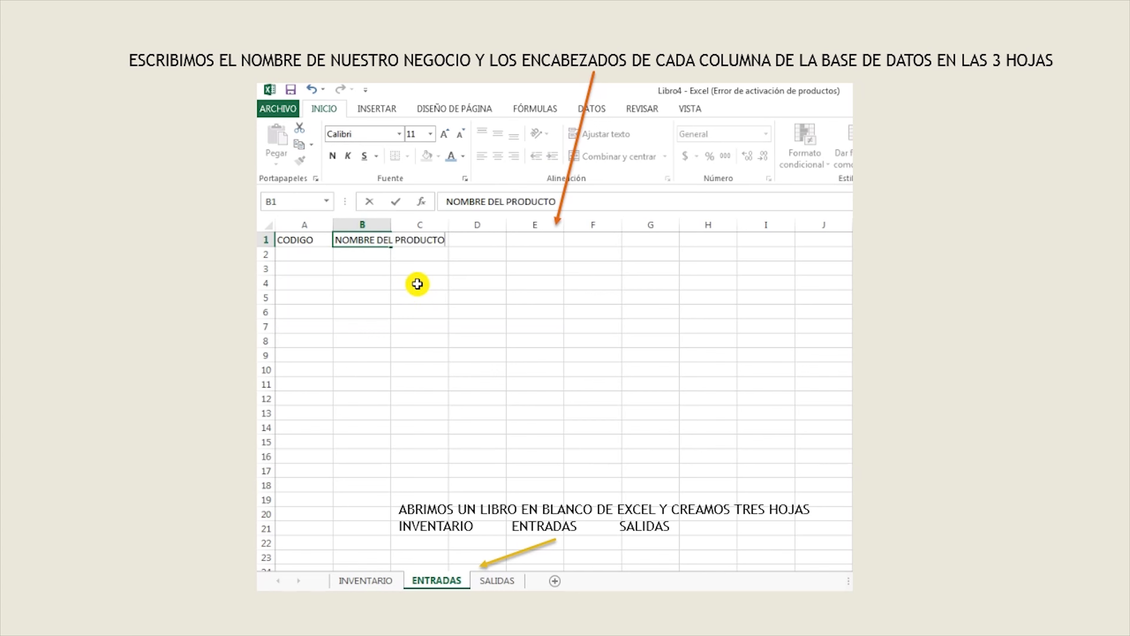
{"action": "left_click", "coordinate": [483, 241]}
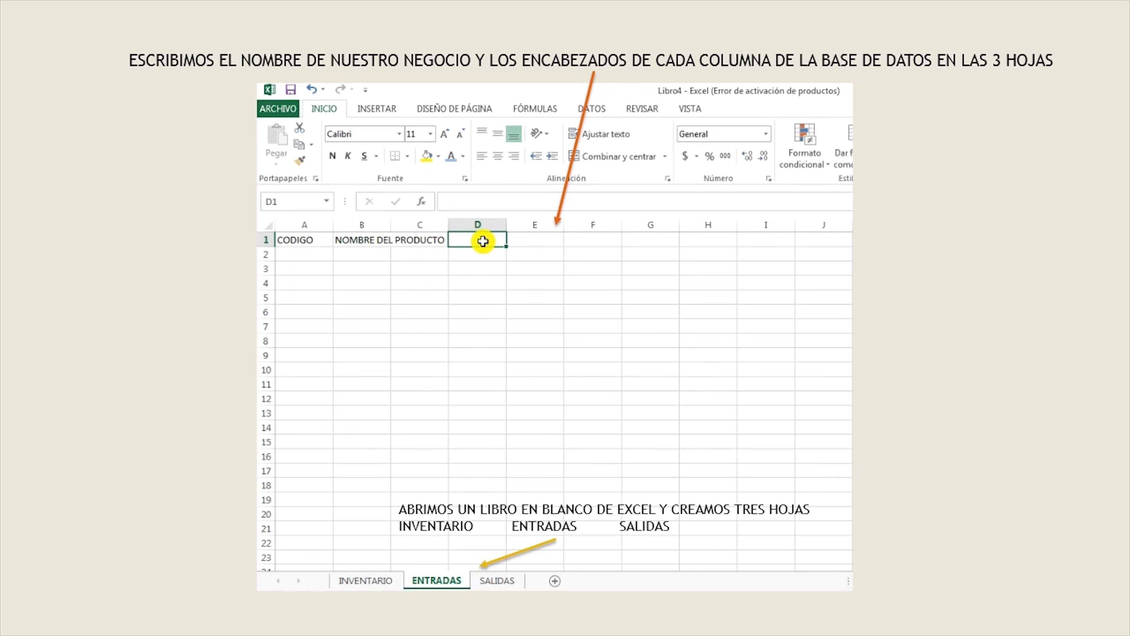
{"action": "left_click", "coordinate": [427, 238]}
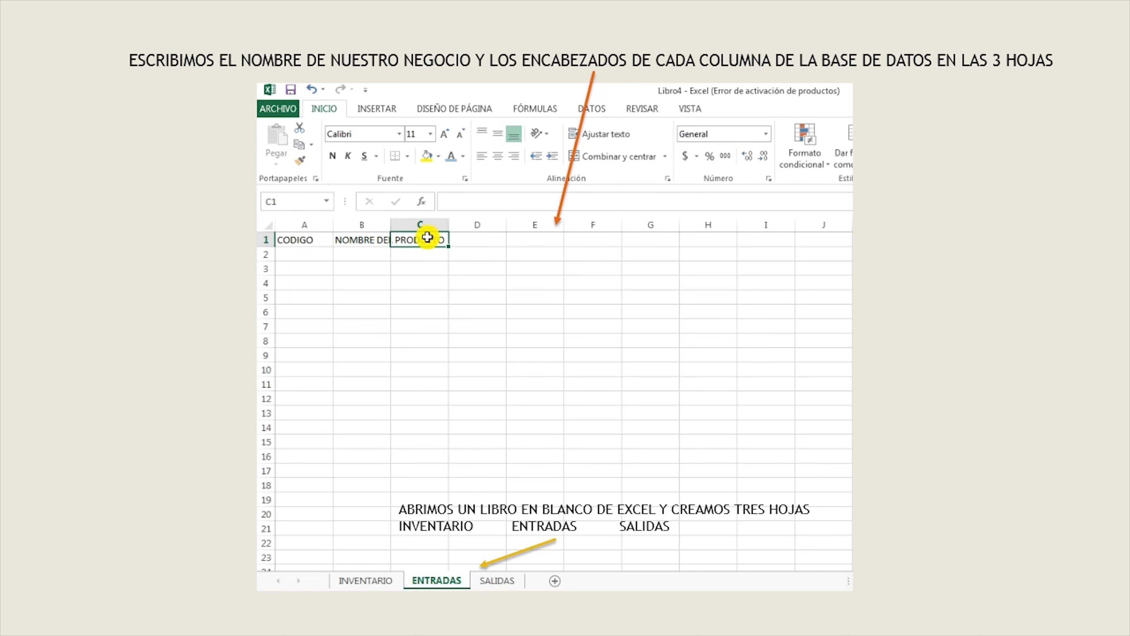
{"action": "type", "text": "FECHA"}
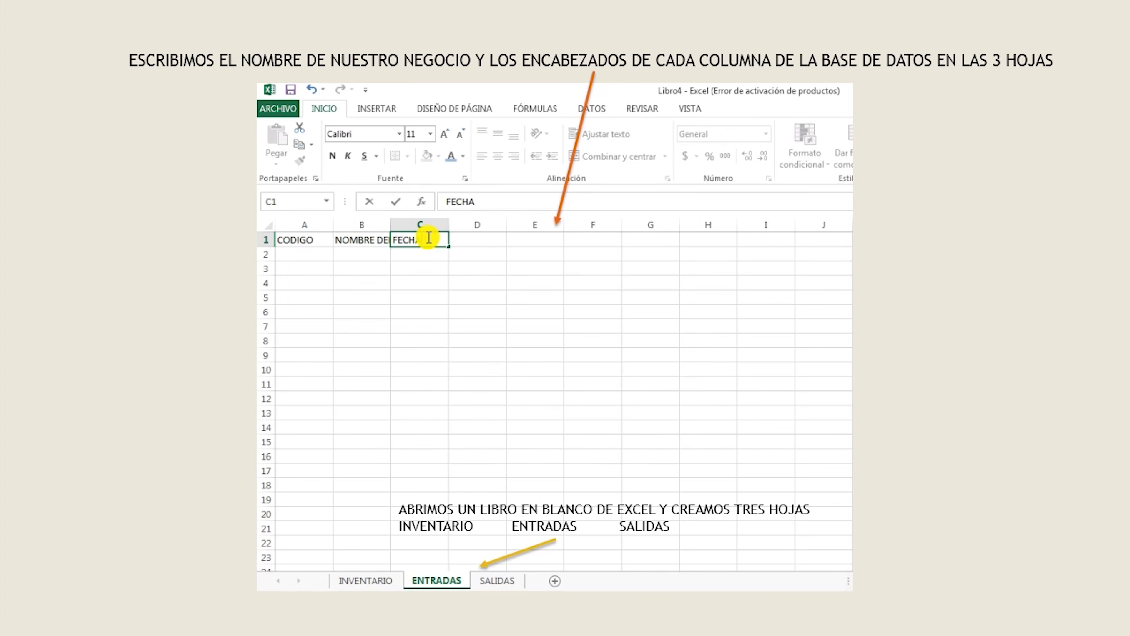
{"action": "key", "text": "Tab"}
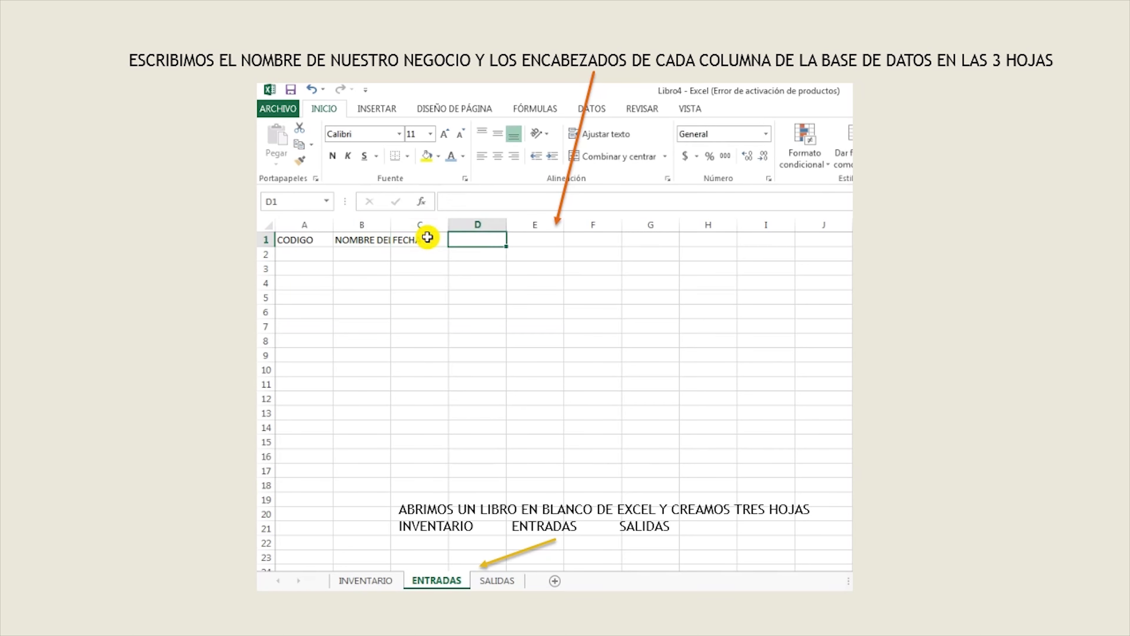
{"action": "type", "text": "CANTIDAD"}
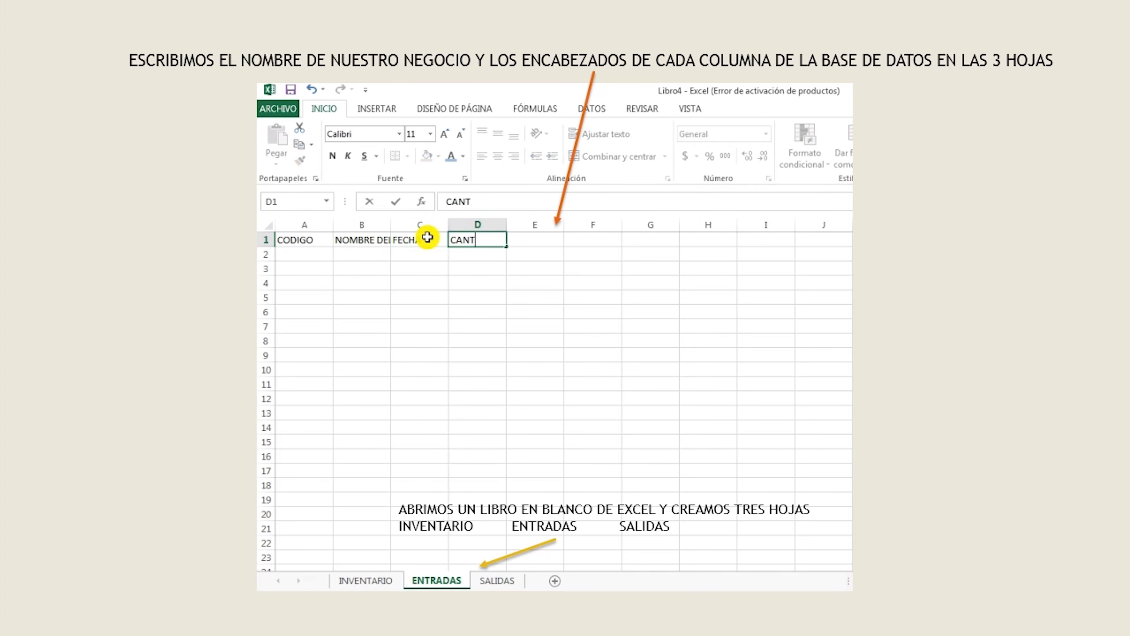
{"action": "left_click", "coordinate": [424, 278]}
- Copy the headings in A1:D1 of the ENTRADAS sheet and paste them at A1 of the SALIDAS sheet
{"action": "left_click", "coordinate": [306, 241]}
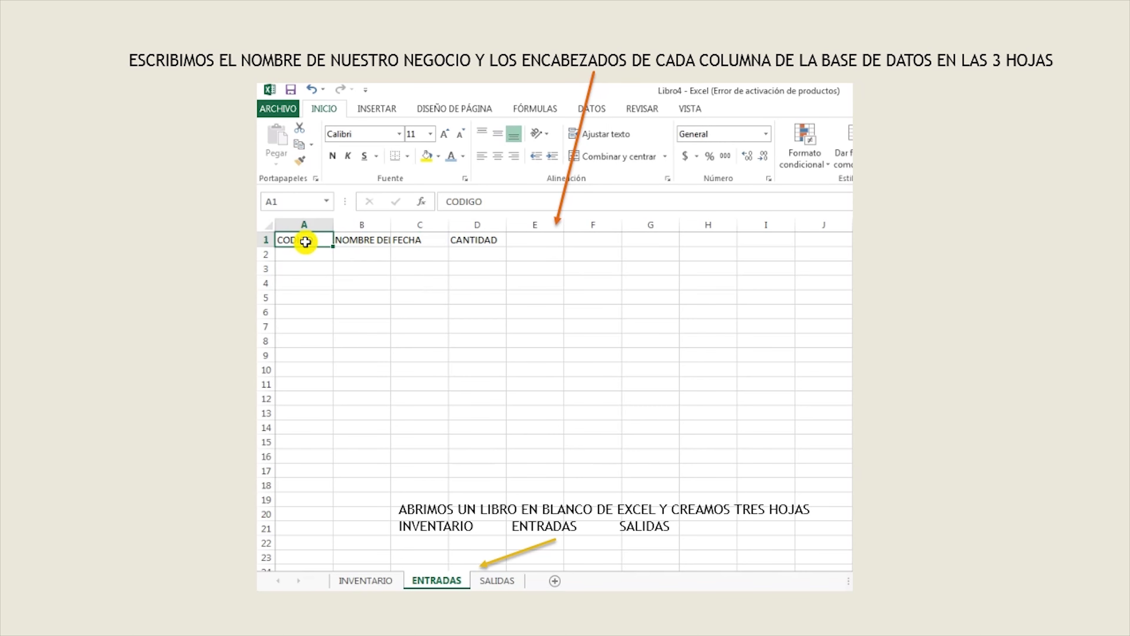
{"action": "key", "text": "shift+Right"}
{"action": "key", "text": "shift+Right"}
{"action": "key", "text": "shift+Right"}
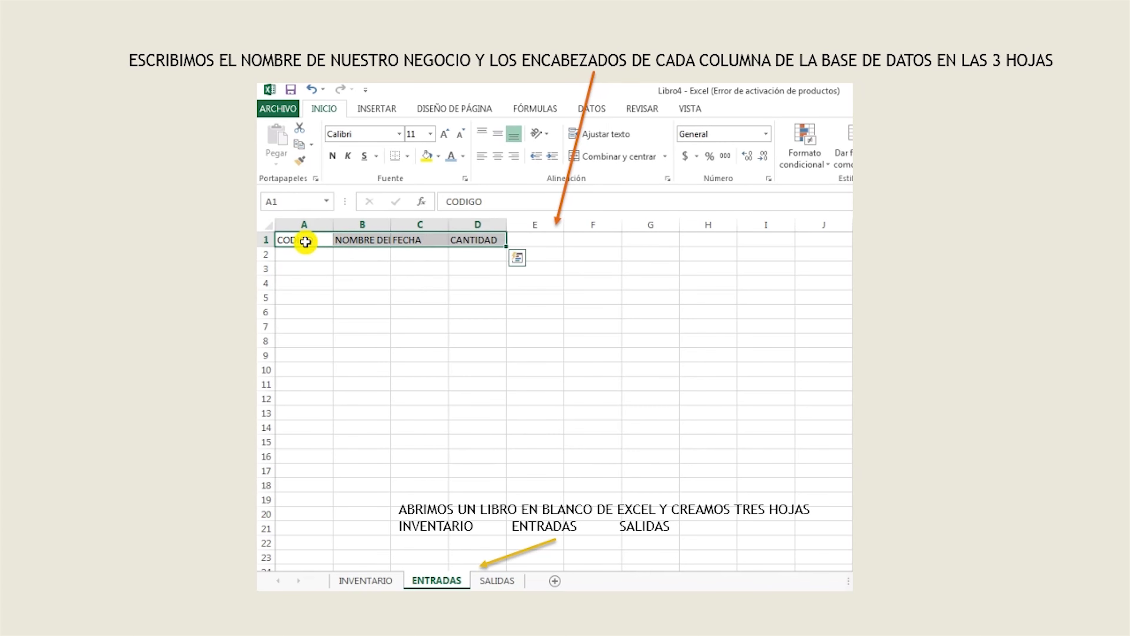
{"action": "key", "text": "ctrl+c"}
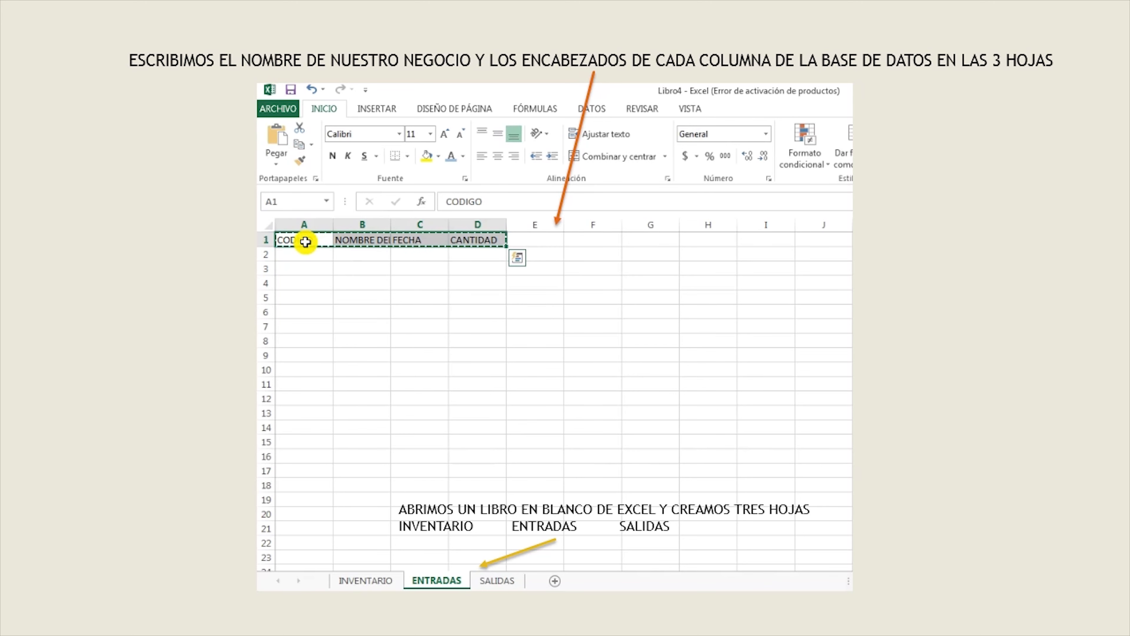
{"action": "left_click", "coordinate": [508, 580]}
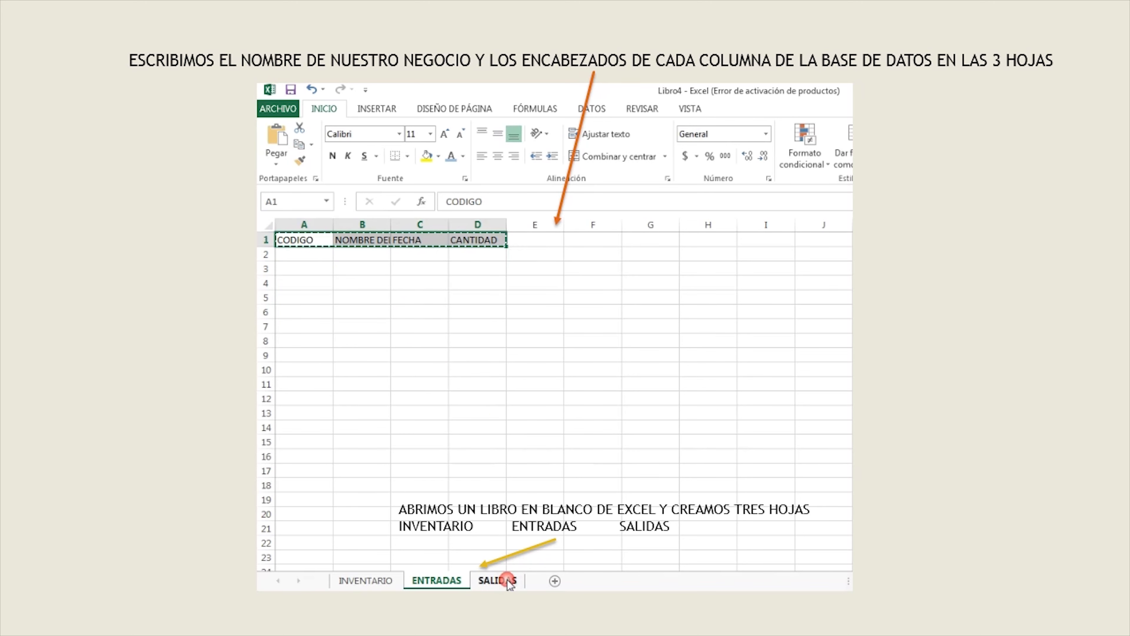
{"action": "key", "text": "ctrl+v"}
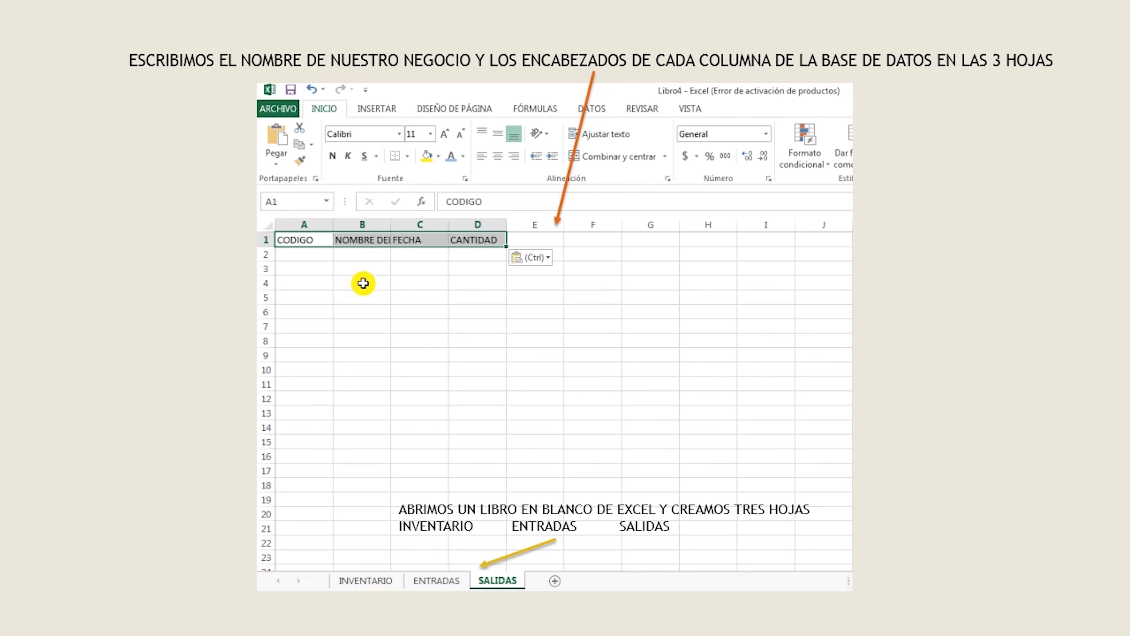
- Autofit the NOMBRE DEL PRODUCTO column (B) on both the SALIDAS and ENTRADAS sheets
{"action": "double_click", "coordinate": [388, 226]}
{"action": "left_click", "coordinate": [457, 581]}
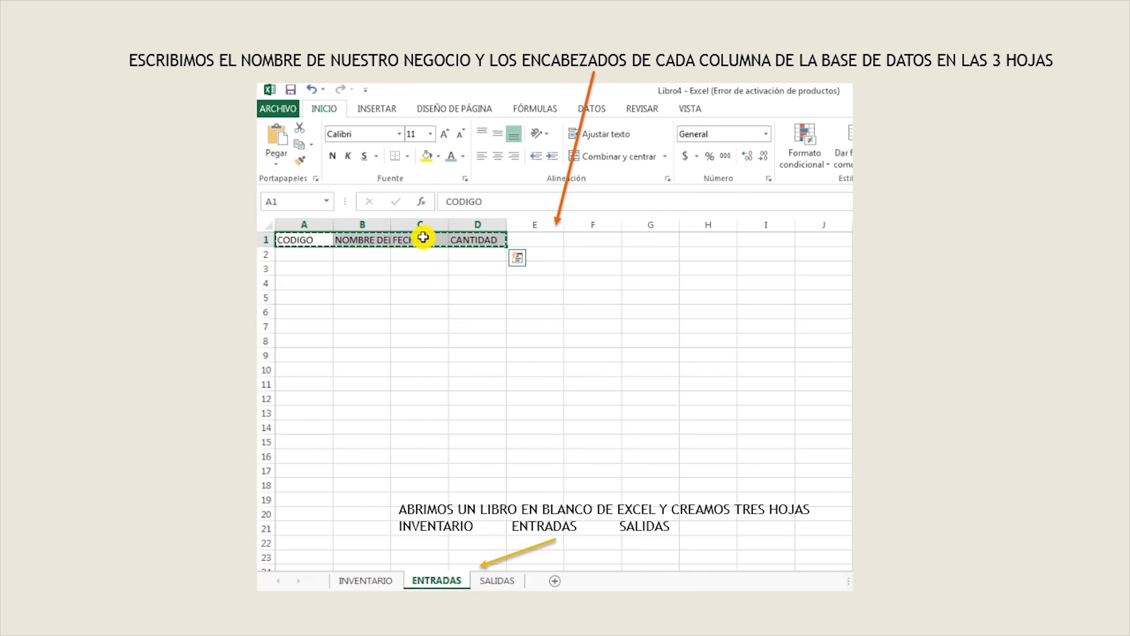
{"action": "key", "text": "Escape"}
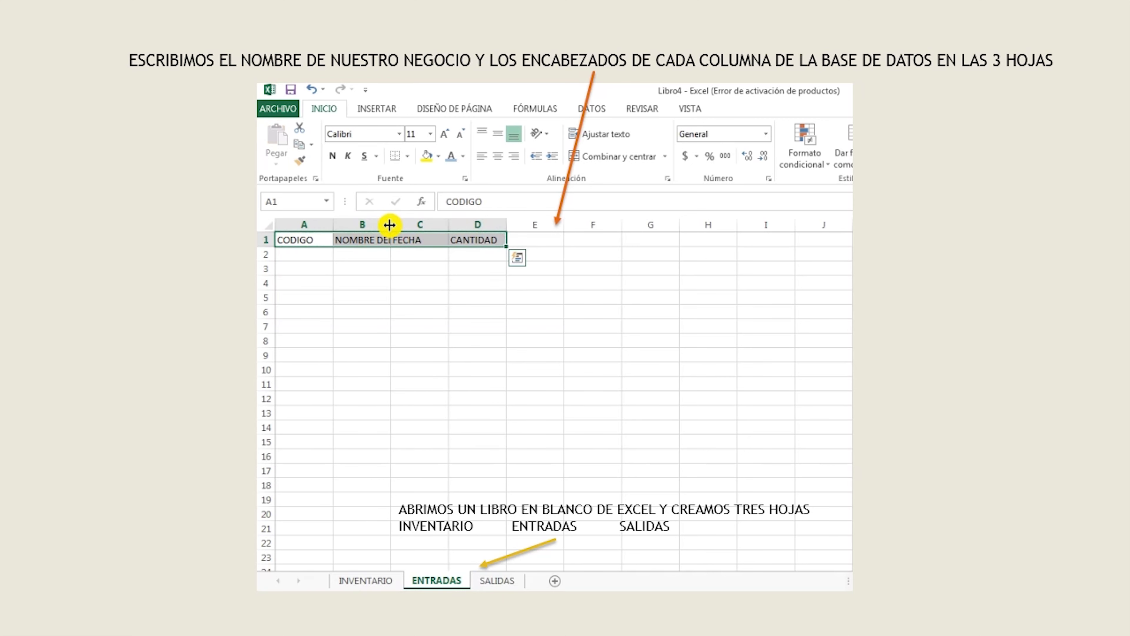
{"action": "double_click", "coordinate": [390, 221]}
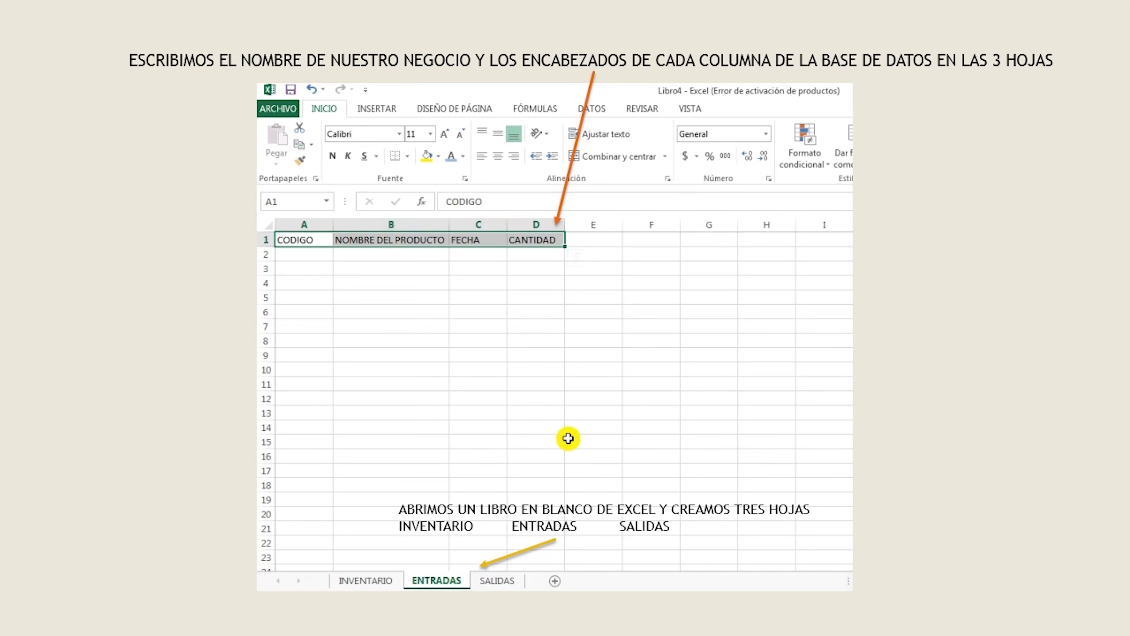
- On the INVENTARIO sheet, convert the range A2:E12 into a table with headers
{"action": "left_click", "coordinate": [364, 582]}
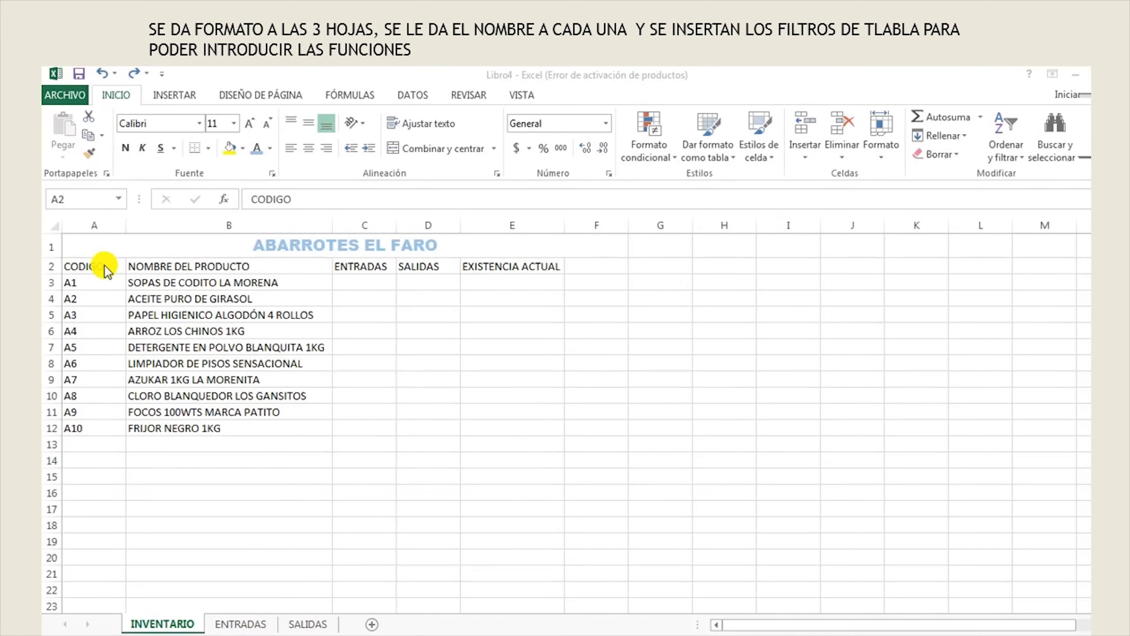
{"action": "left_click", "coordinate": [102, 264]}
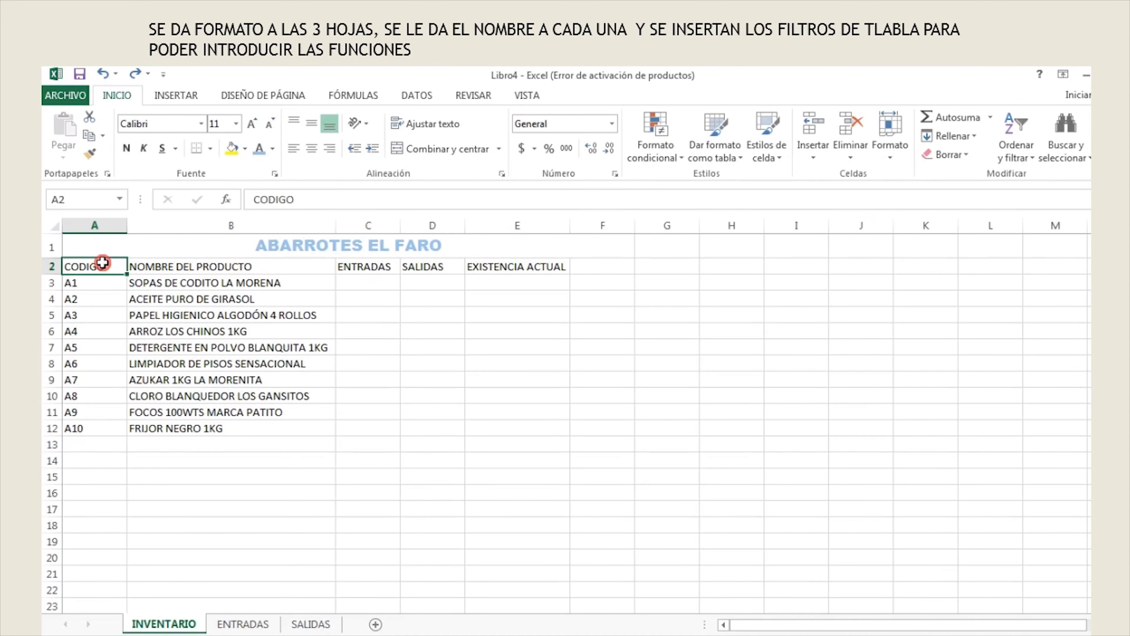
{"action": "key", "text": "shift+Right"}
{"action": "key", "text": "shift+Right"}
{"action": "key", "text": "shift+Right"}
{"action": "key", "text": "shift+Right"}
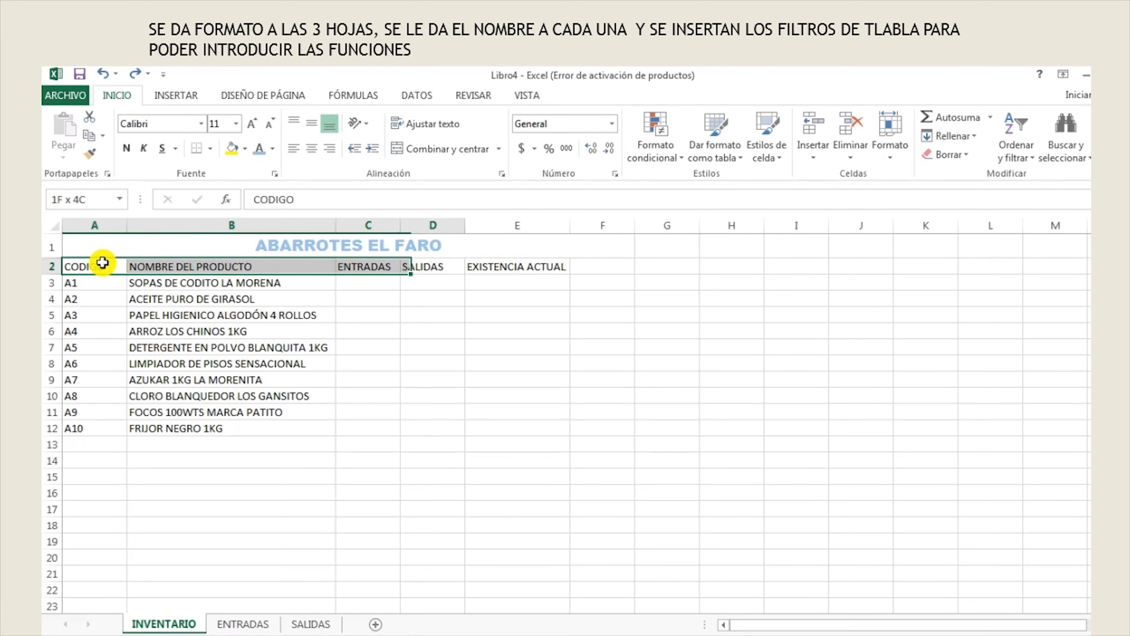
{"action": "key", "text": "shift+Down"}
{"action": "key", "text": "shift+Down"}
{"action": "key", "text": "shift+Down"}
{"action": "key", "text": "shift+Down"}
{"action": "key", "text": "shift+Down"}
{"action": "key", "text": "shift+Down"}
{"action": "key", "text": "shift+Down"}
{"action": "key", "text": "shift+Down"}
{"action": "key", "text": "shift+Down"}
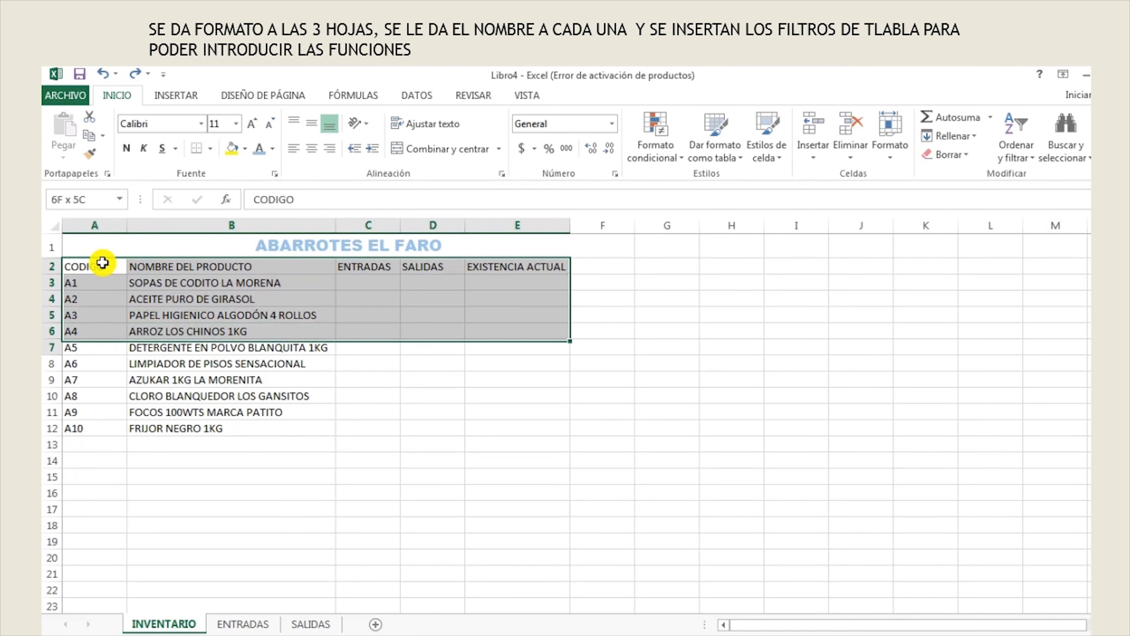
{"action": "key", "text": "shift+Down"}
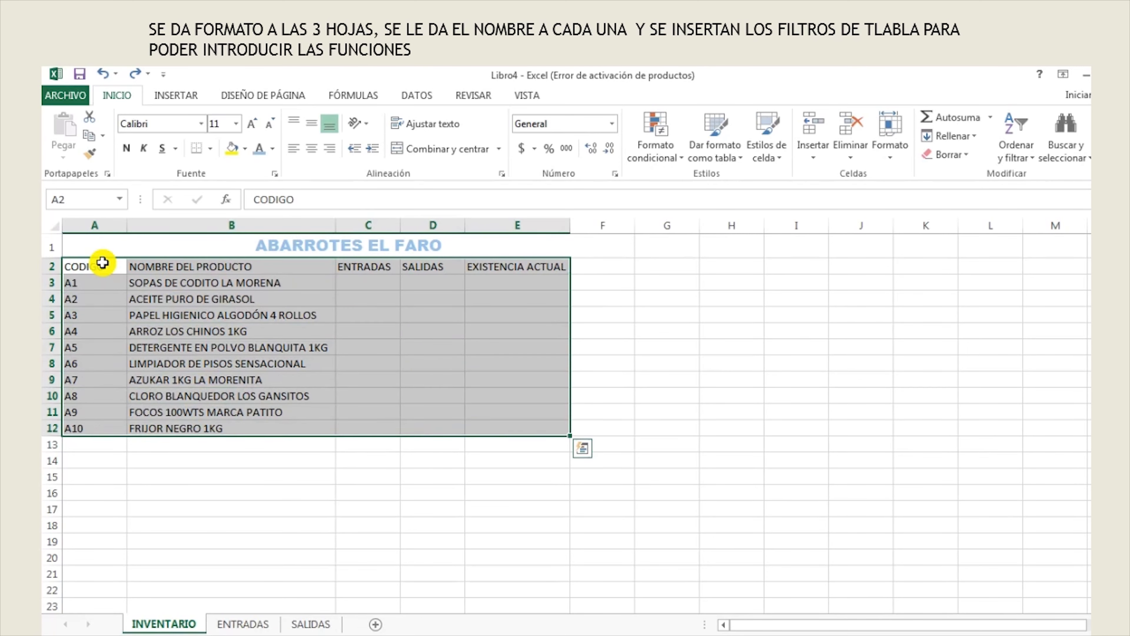
{"action": "left_click", "coordinate": [187, 95]}
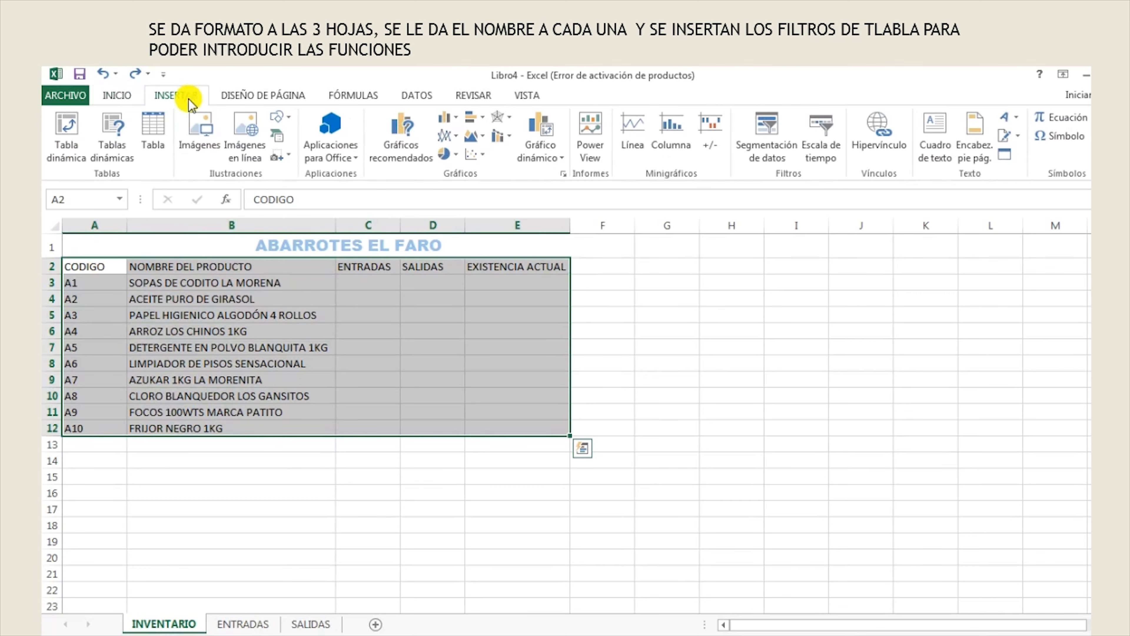
{"action": "left_click", "coordinate": [153, 134]}
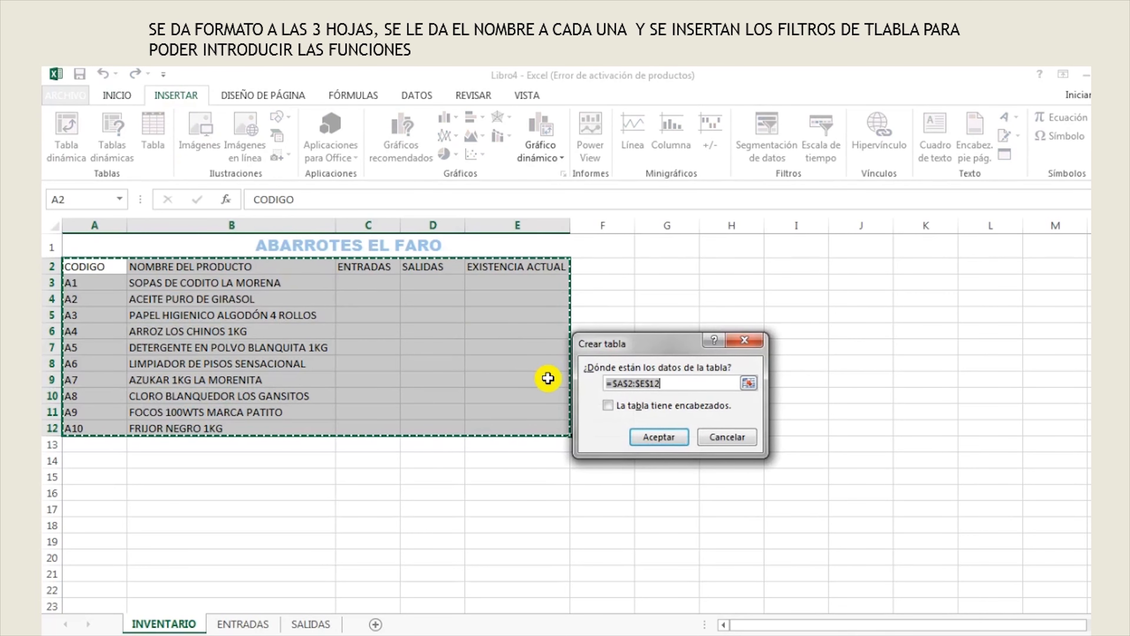
{"action": "left_click", "coordinate": [610, 405]}
{"action": "left_click", "coordinate": [658, 436]}
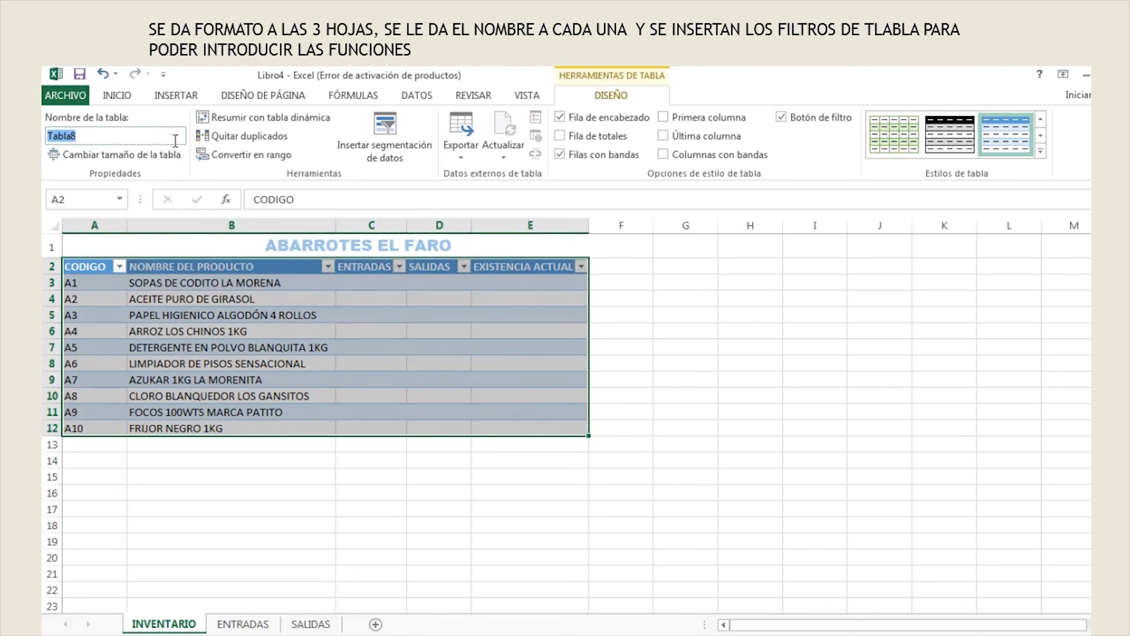
- Name the product table INVENTARIO and apply the light green banded table style to it
{"action": "key", "text": "BackSpace"}
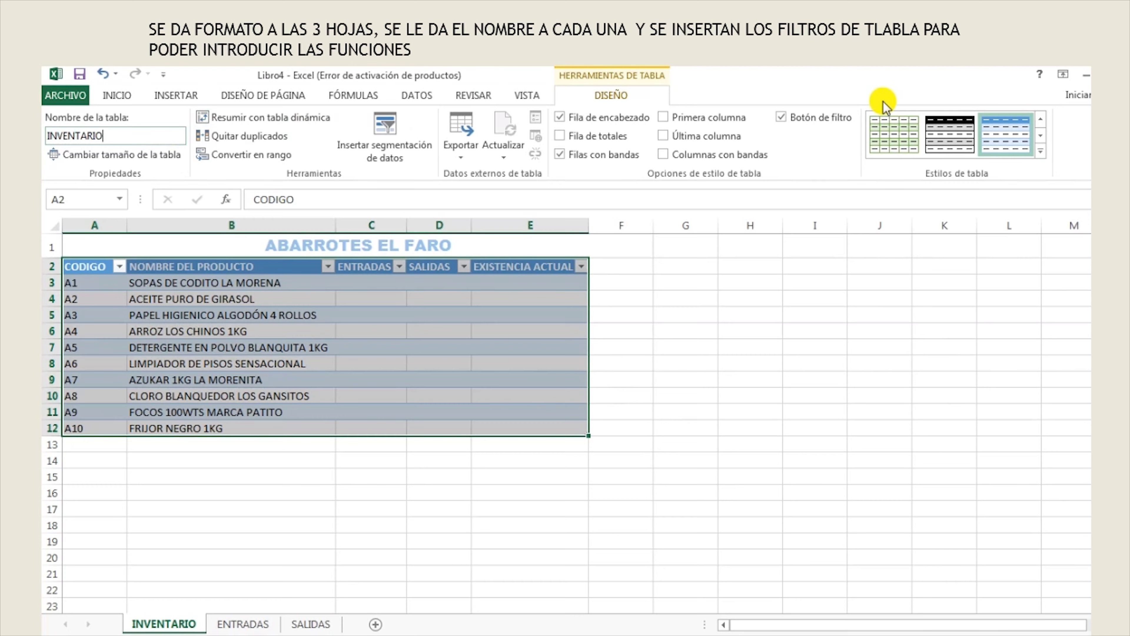
{"action": "left_click", "coordinate": [901, 132]}
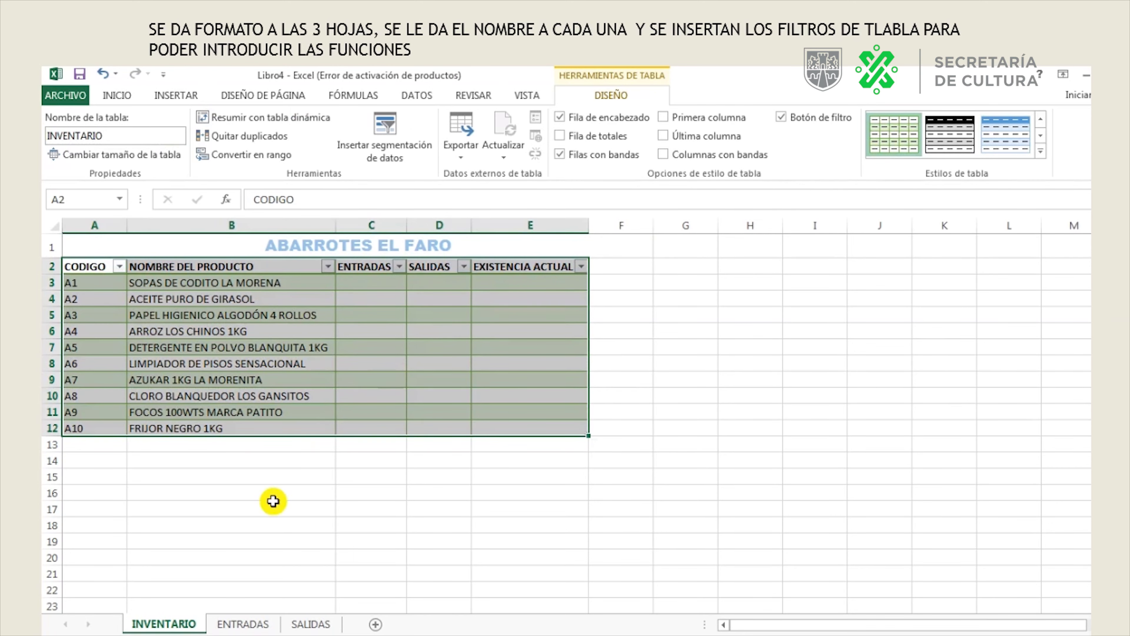
- On the ENTRADAS sheet, convert the headings and the blank row below them (A1:D2) into a table with headers
{"action": "left_click", "coordinate": [228, 621]}
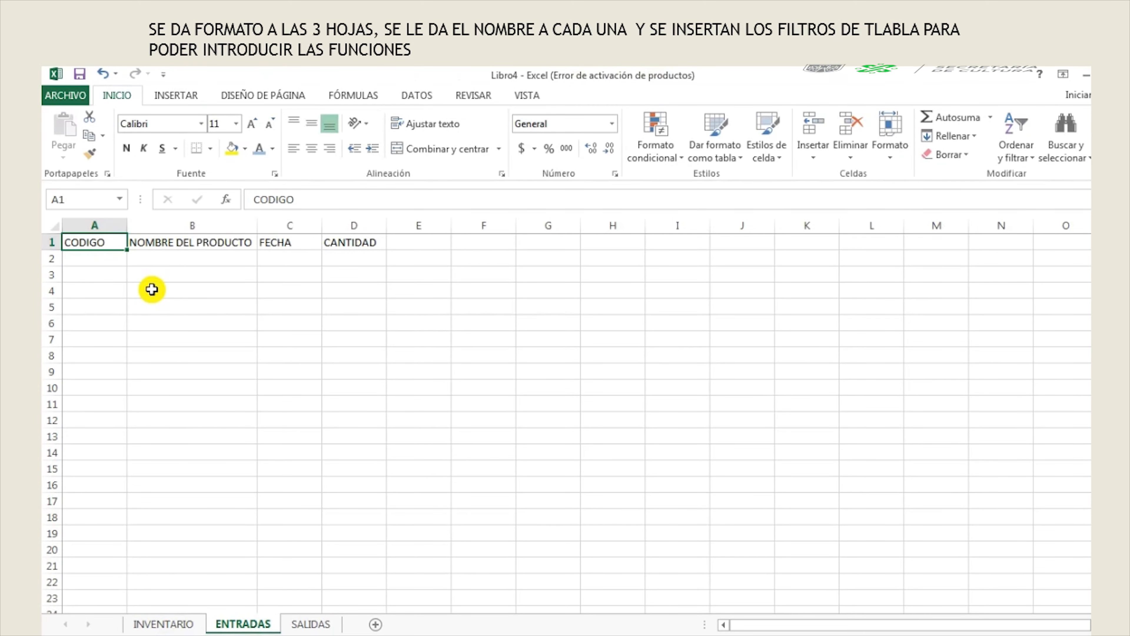
{"action": "key", "text": "shift+Right"}
{"action": "key", "text": "shift+Right"}
{"action": "key", "text": "shift+Right"}
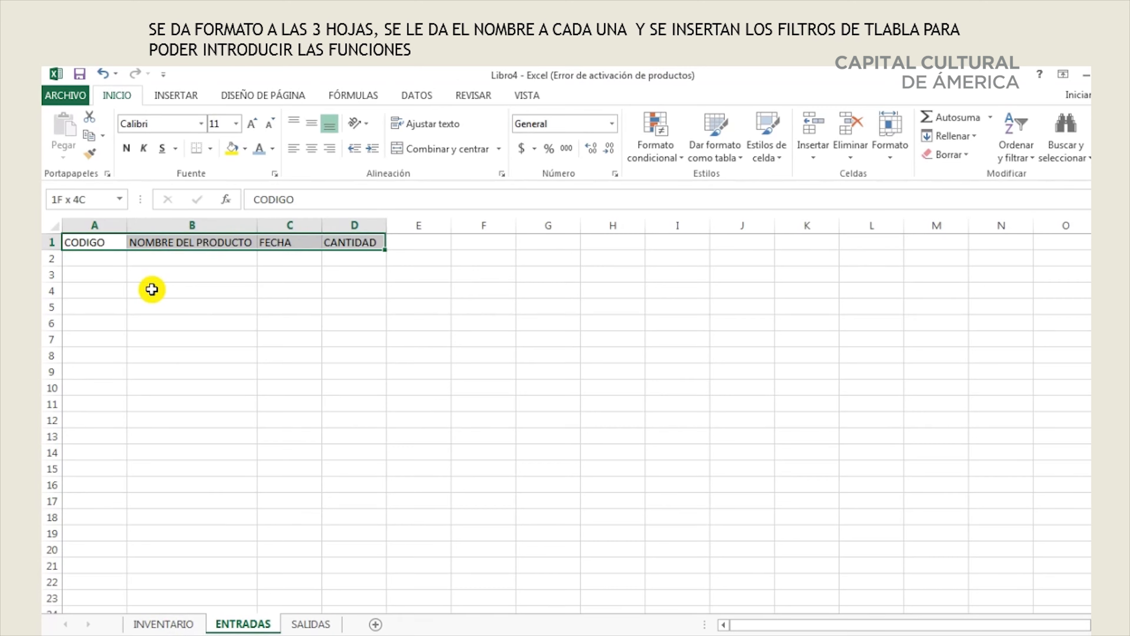
{"action": "key", "text": "shift+Down"}
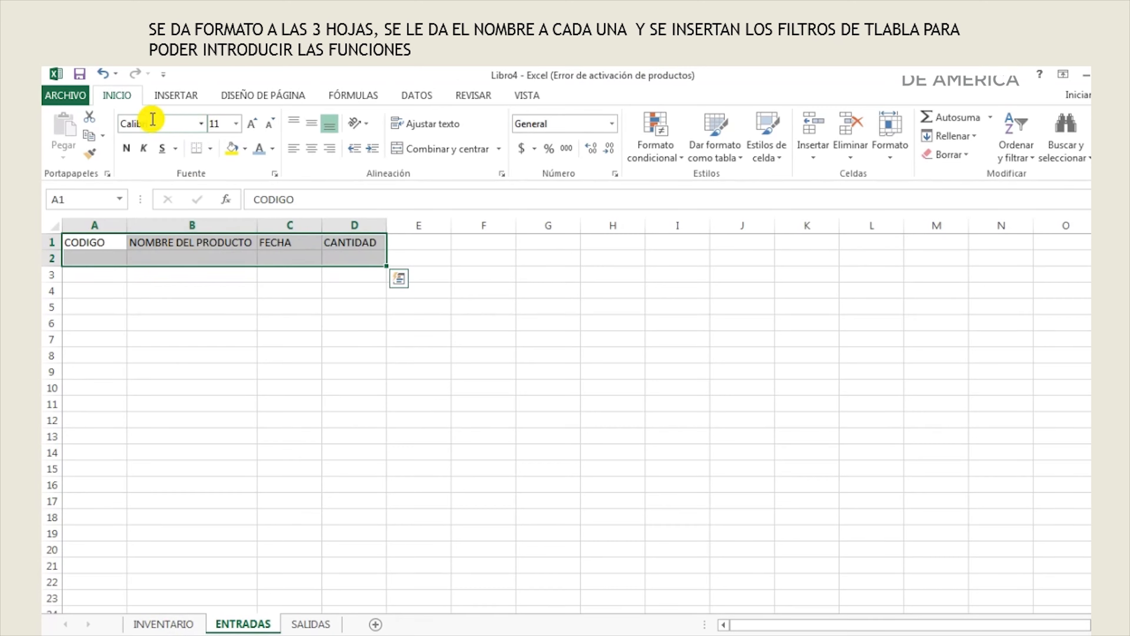
{"action": "left_click", "coordinate": [164, 96]}
{"action": "left_click", "coordinate": [155, 126]}
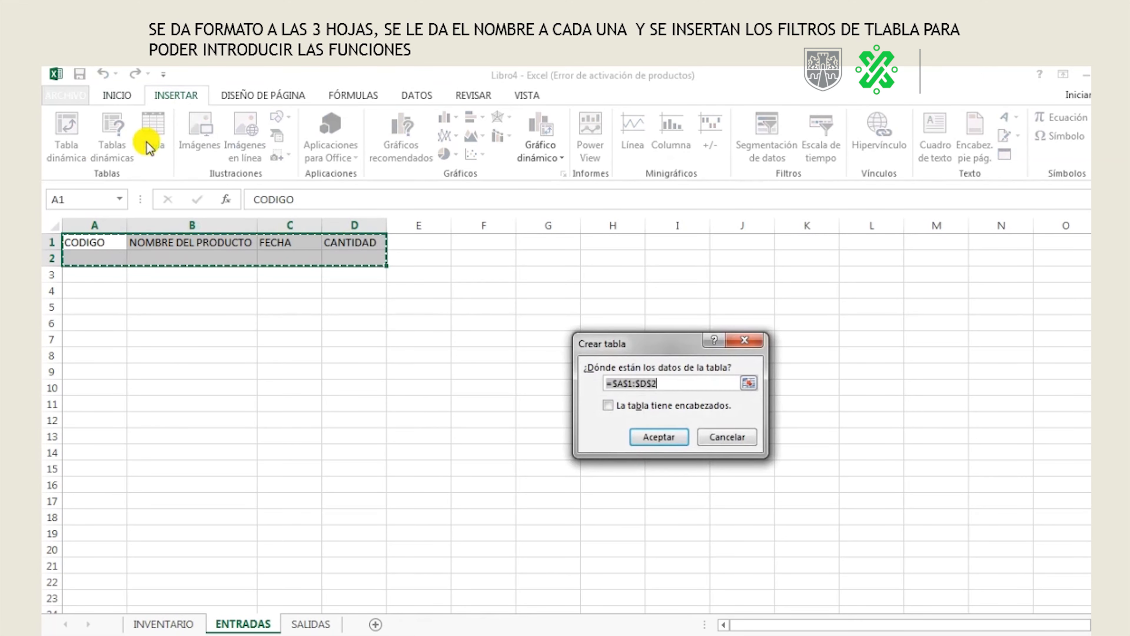
{"action": "left_click", "coordinate": [607, 405]}
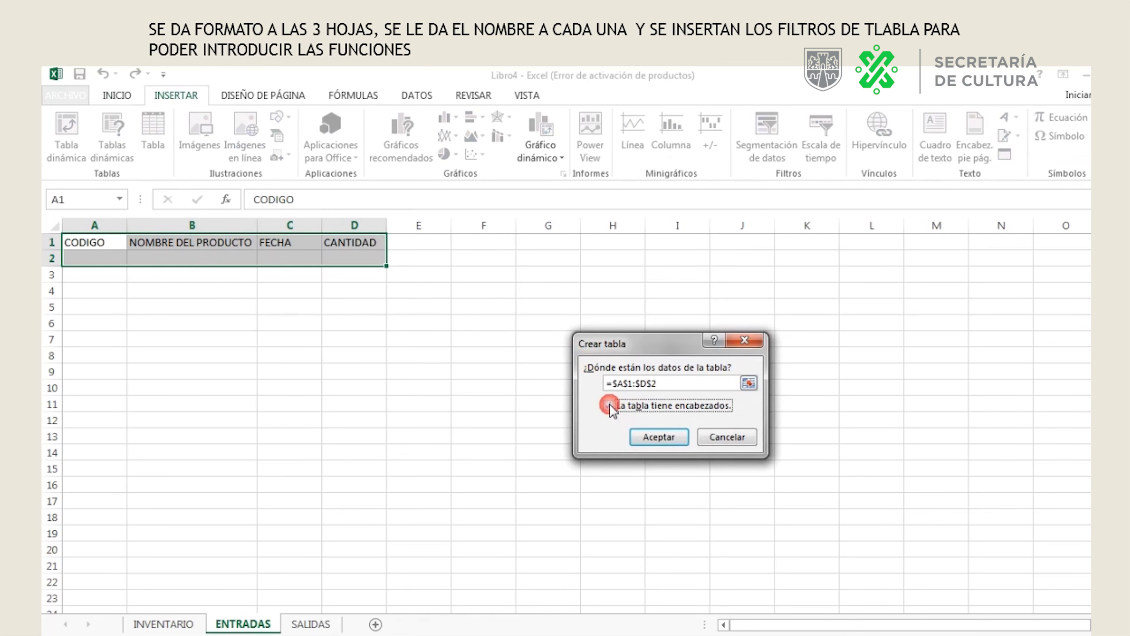
{"action": "left_click", "coordinate": [657, 438]}
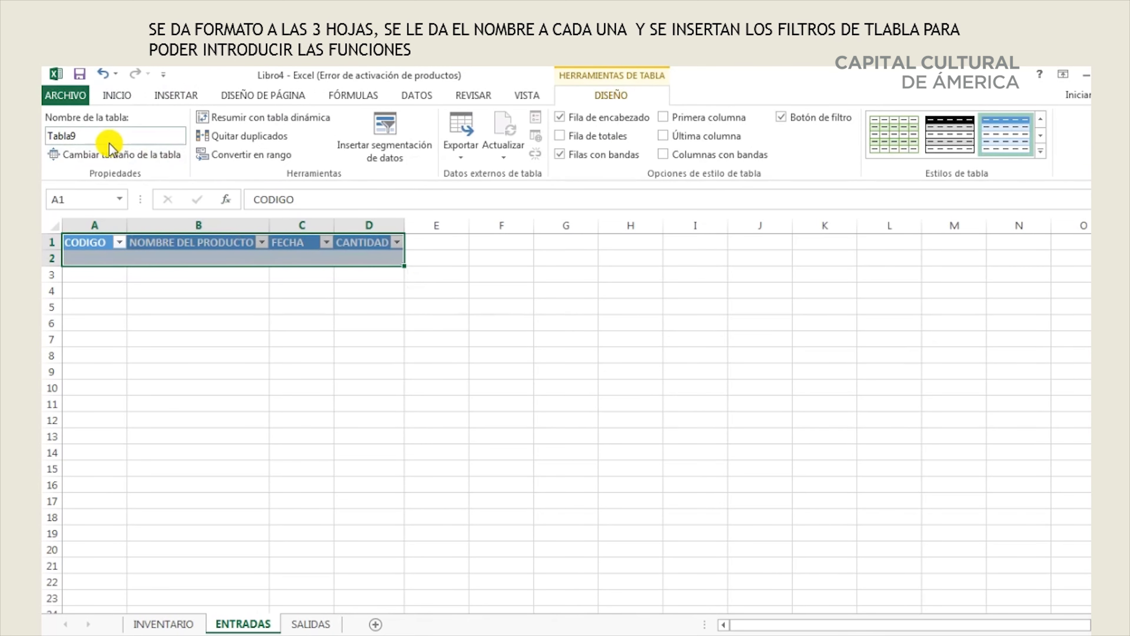
- Name the table on the ENTRADAS sheet ENTRADAS and give it the light green banded style
{"action": "left_click", "coordinate": [95, 136]}
{"action": "left_click_drag", "start_coordinate": [111, 135], "coordinate": [43, 136]}
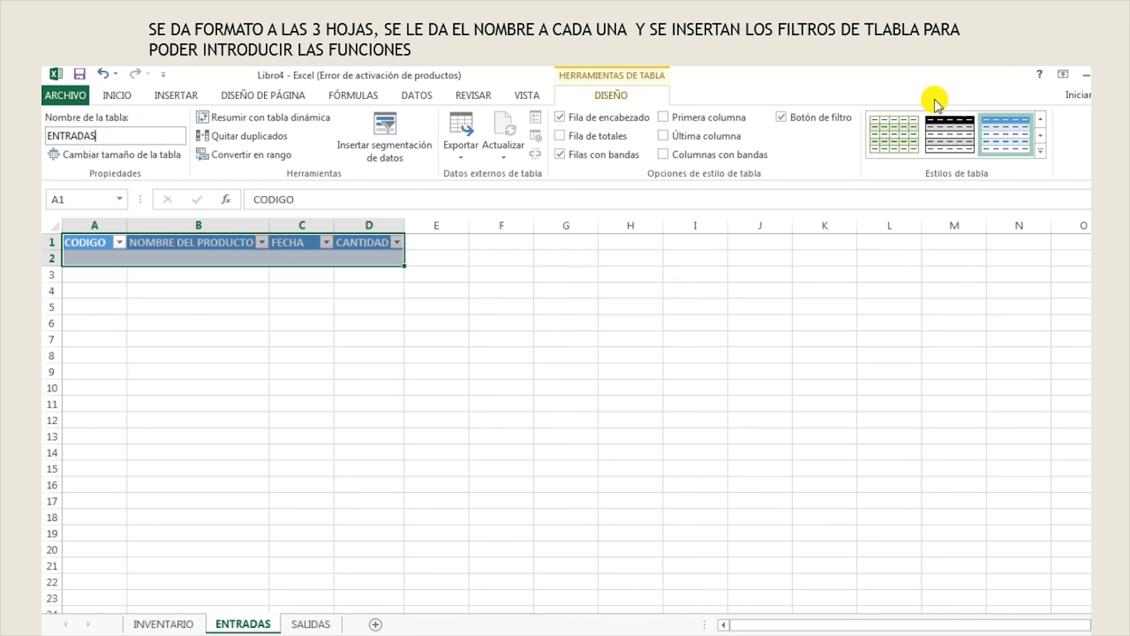
{"action": "left_click", "coordinate": [906, 132]}
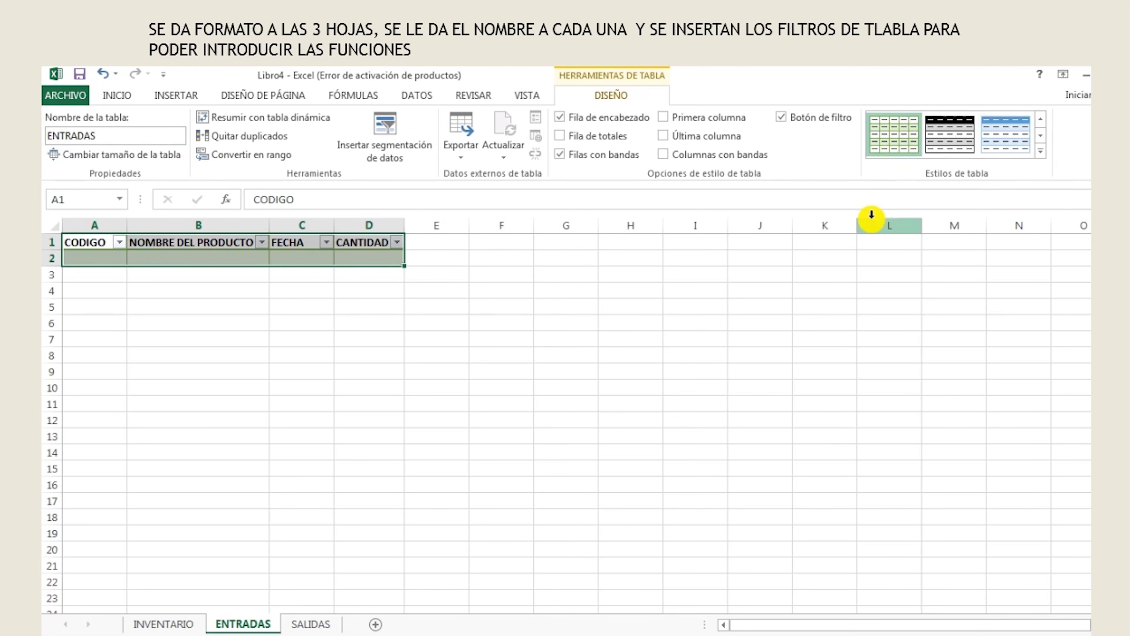
- On the SALIDAS sheet, convert the range A1:D2 into a table with headers
{"action": "left_click", "coordinate": [310, 624]}
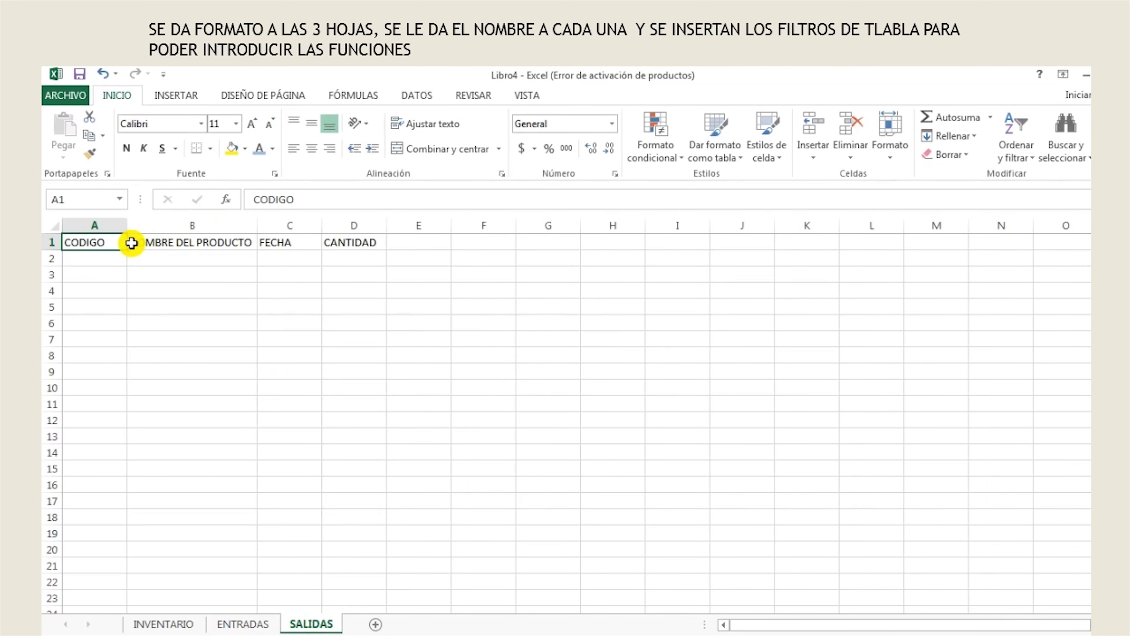
{"action": "key", "text": "shift+Right"}
{"action": "key", "text": "shift+Right"}
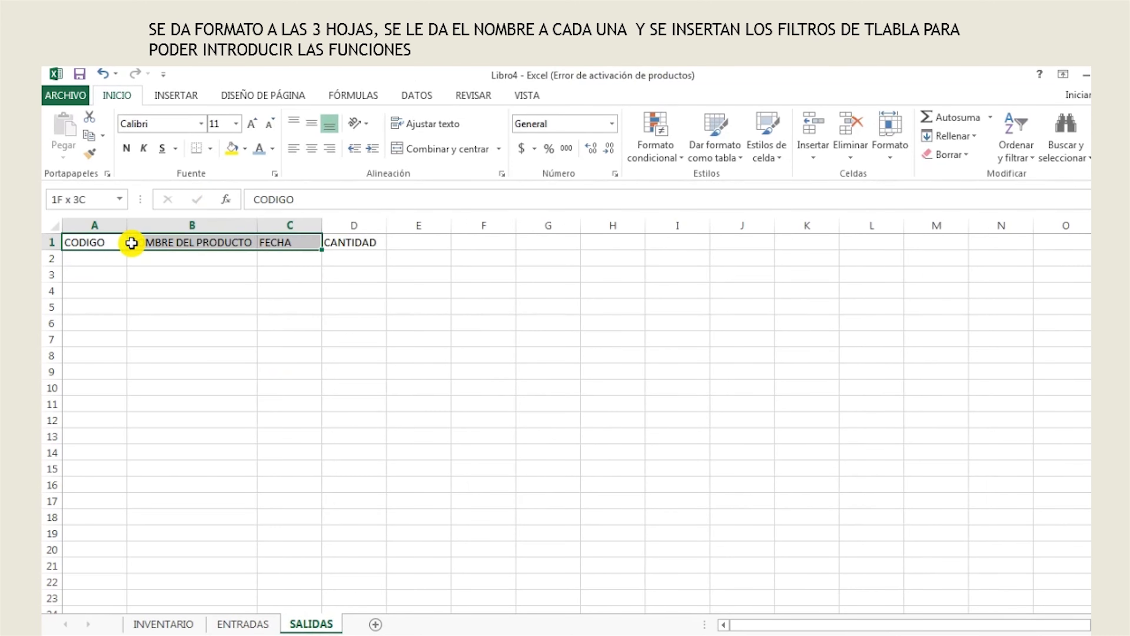
{"action": "key", "text": "shift+Right"}
{"action": "key", "text": "shift+Down"}
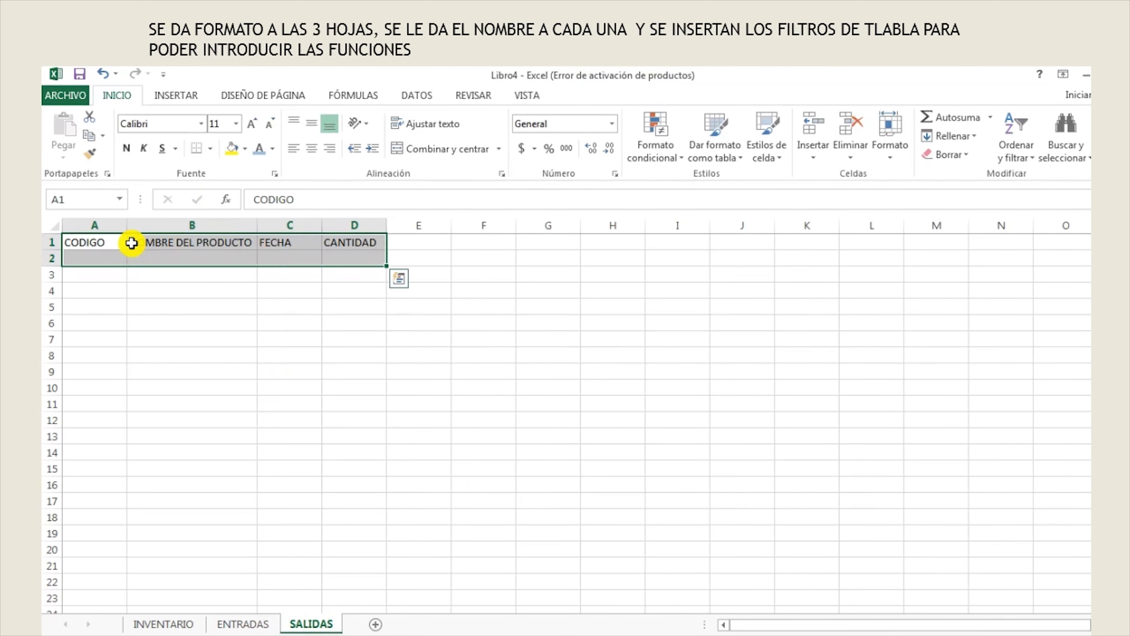
{"action": "left_click", "coordinate": [193, 95]}
{"action": "left_click", "coordinate": [152, 138]}
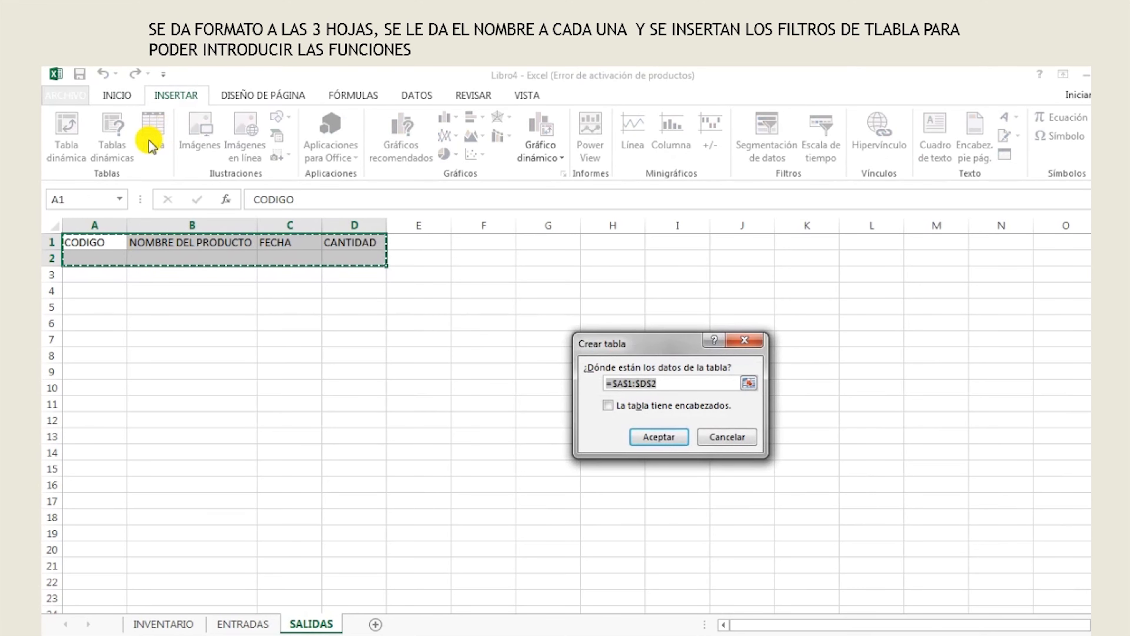
{"action": "left_click", "coordinate": [608, 405]}
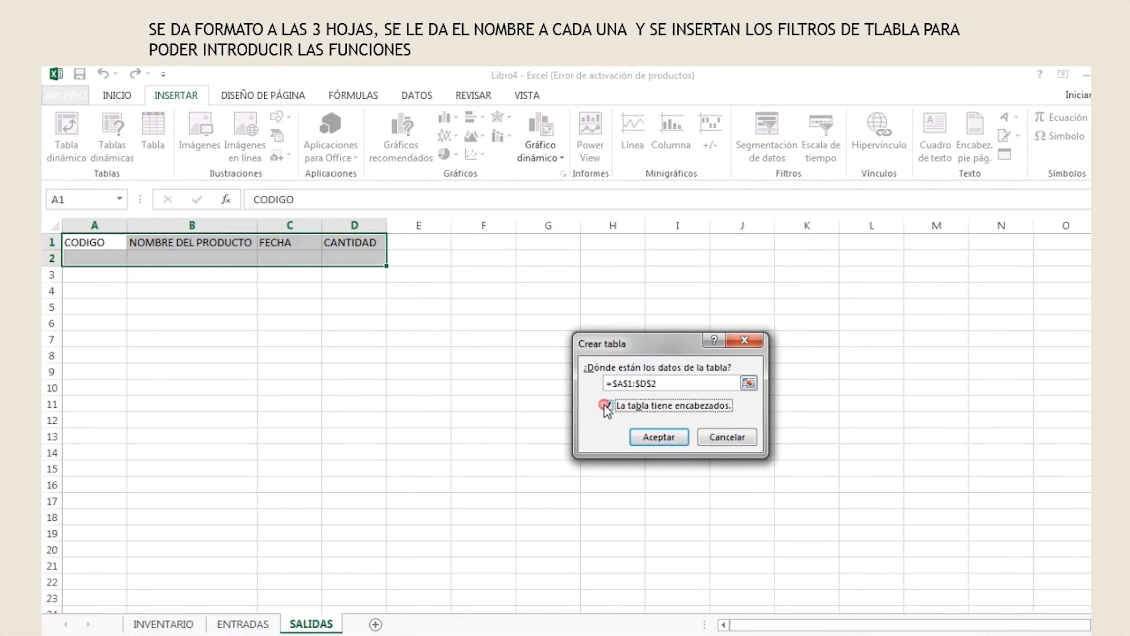
{"action": "left_click", "coordinate": [659, 437]}
- Name the table on the SALIDAS sheet SALIDAS and give it the light green banded style
{"action": "left_click", "coordinate": [124, 139]}
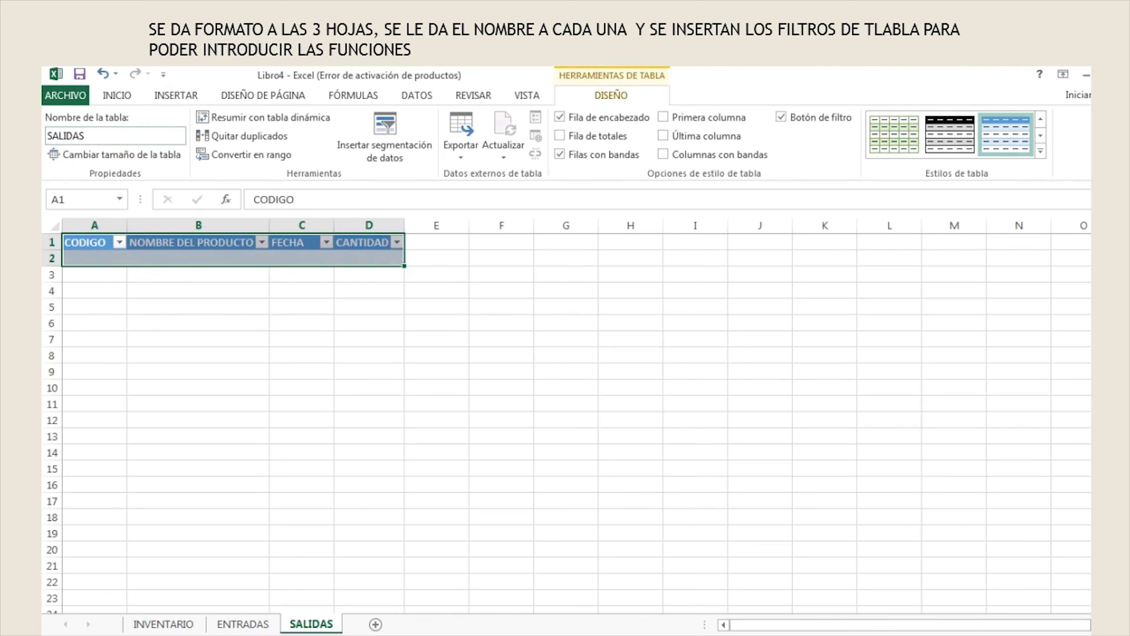
{"action": "left_click", "coordinate": [902, 138]}
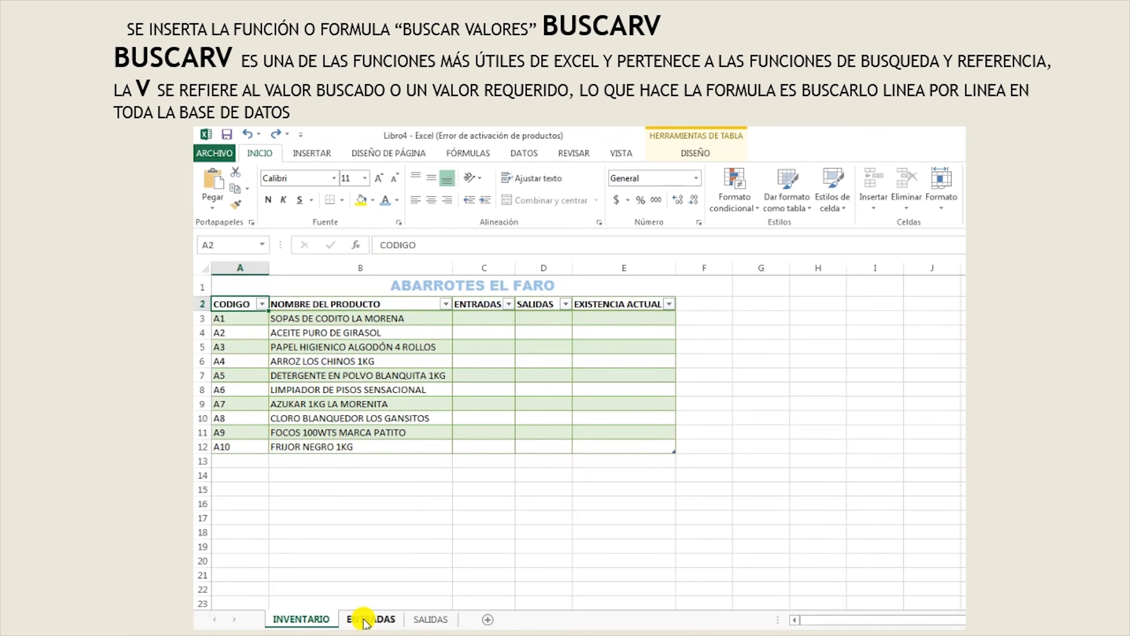
- Insert the BUSCARV function from the Búsqueda y referencia category into cell B2 of the ENTRADAS sheet
{"action": "left_click", "coordinate": [366, 620]}
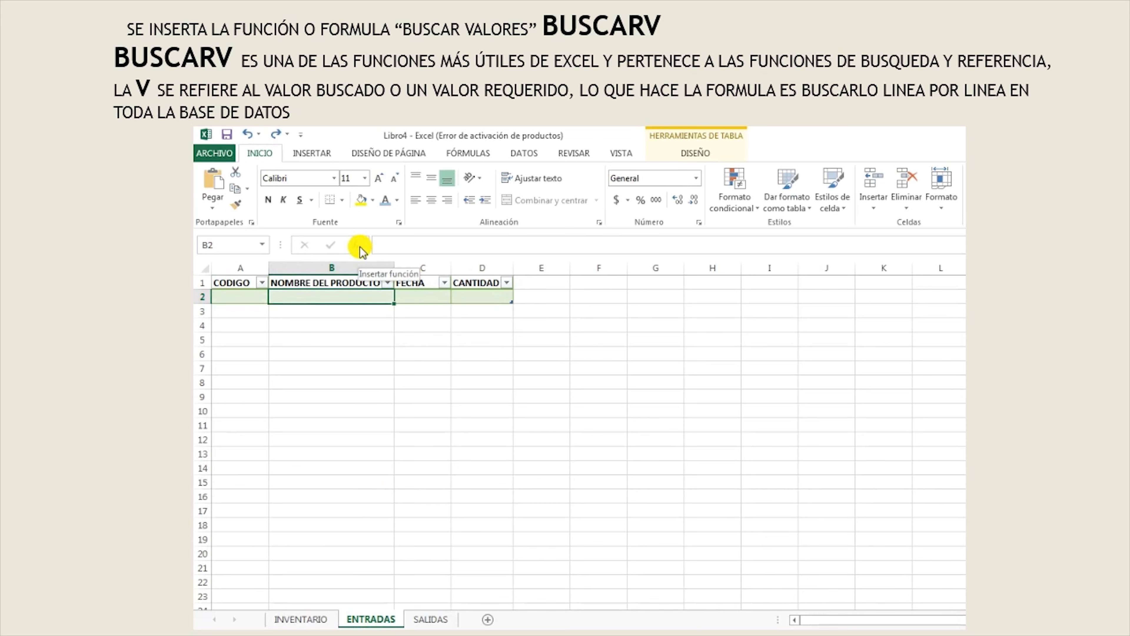
{"action": "left_click", "coordinate": [357, 245]}
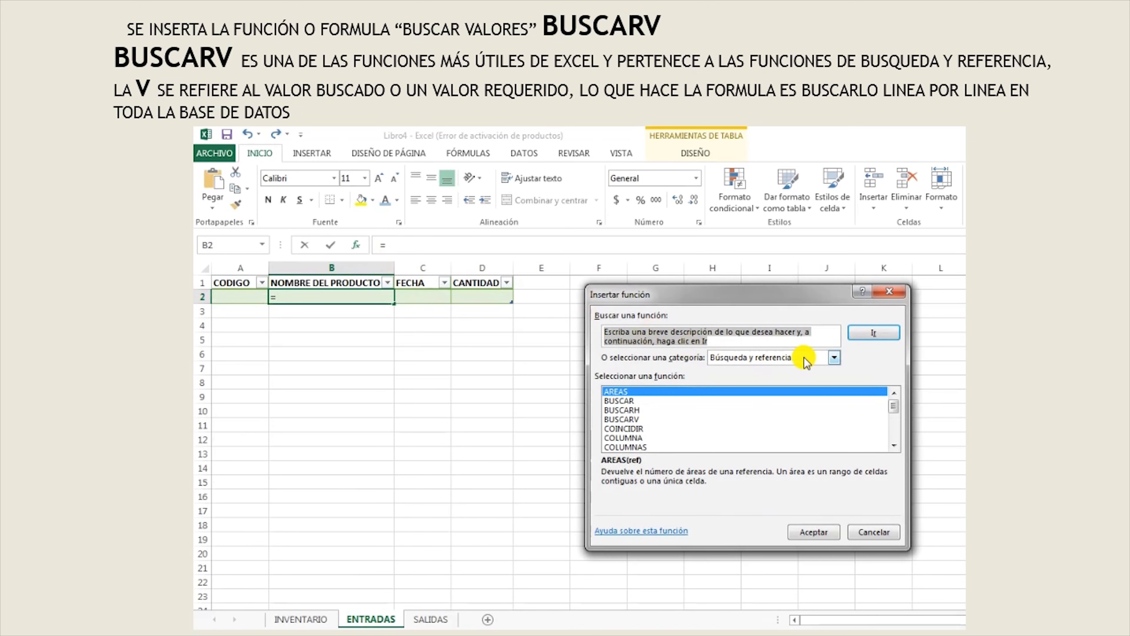
{"action": "left_click", "coordinate": [833, 357]}
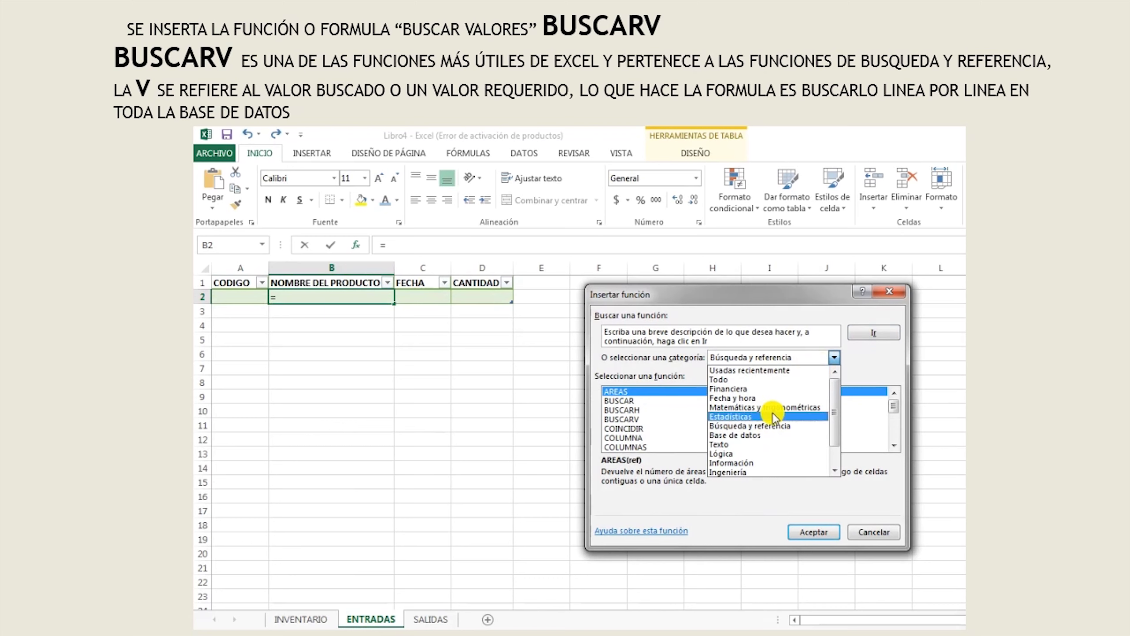
{"action": "left_click", "coordinate": [771, 426]}
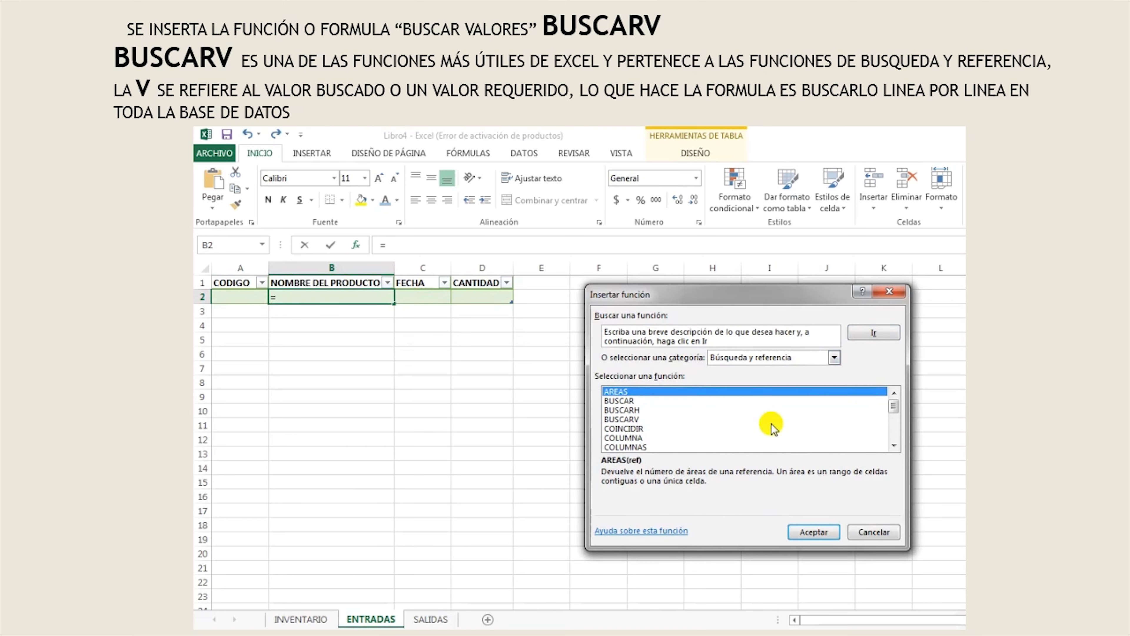
{"action": "left_click", "coordinate": [632, 419]}
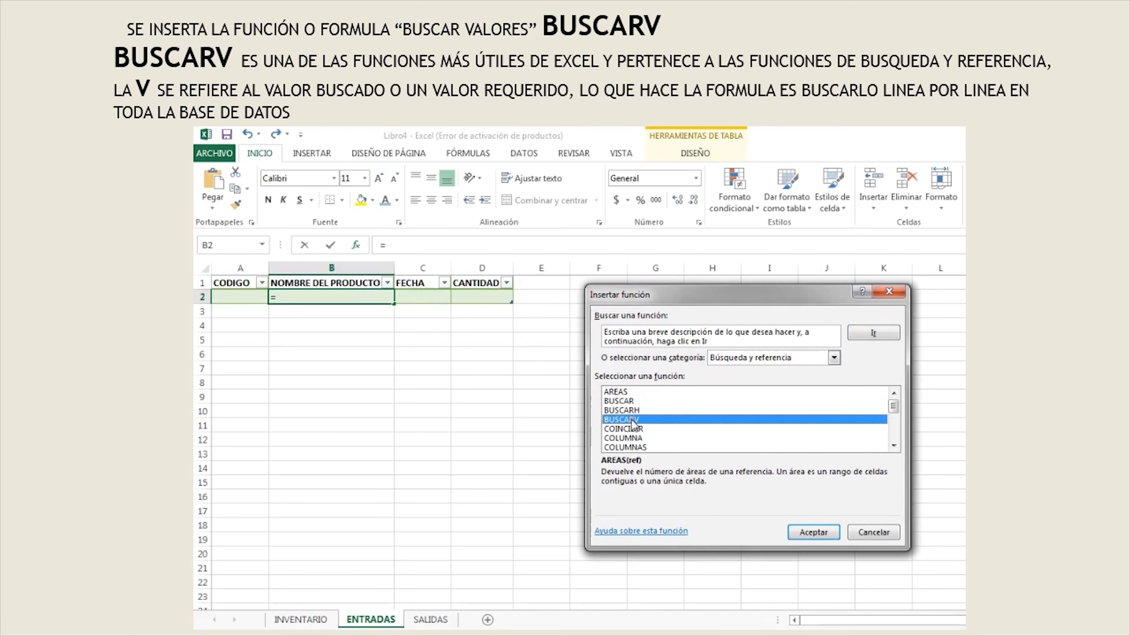
{"action": "left_click", "coordinate": [814, 532]}
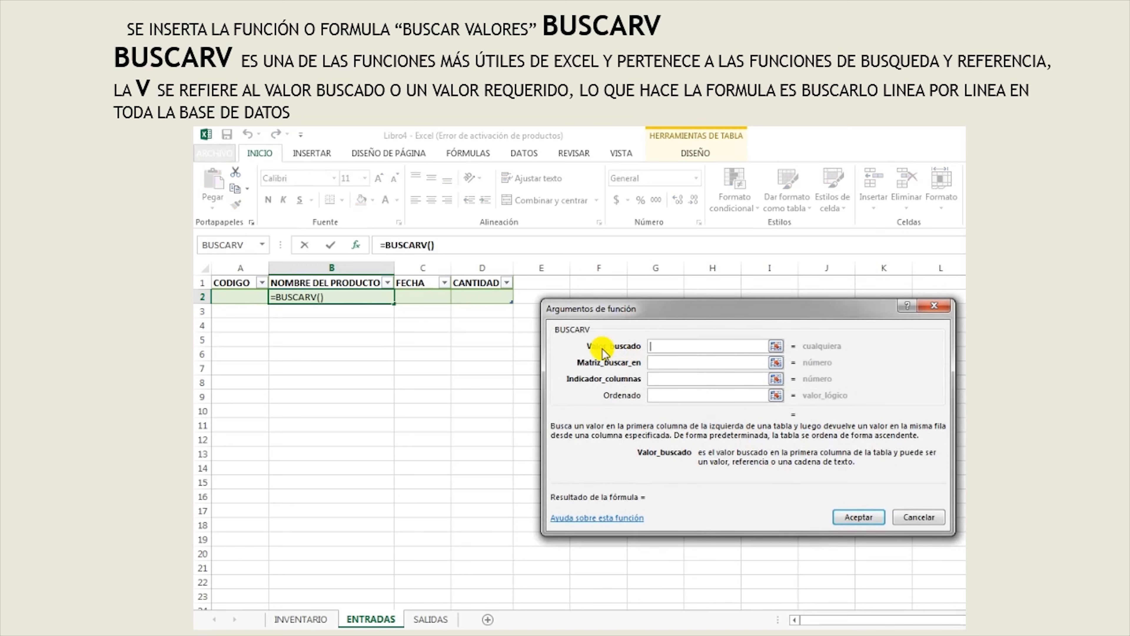
- Complete the BUSCARV arguments in ENTRADAS with lookup value [CODIGO], table INVENTARIO, column index 2 and exact match FALSO
{"action": "left_click", "coordinate": [239, 295]}
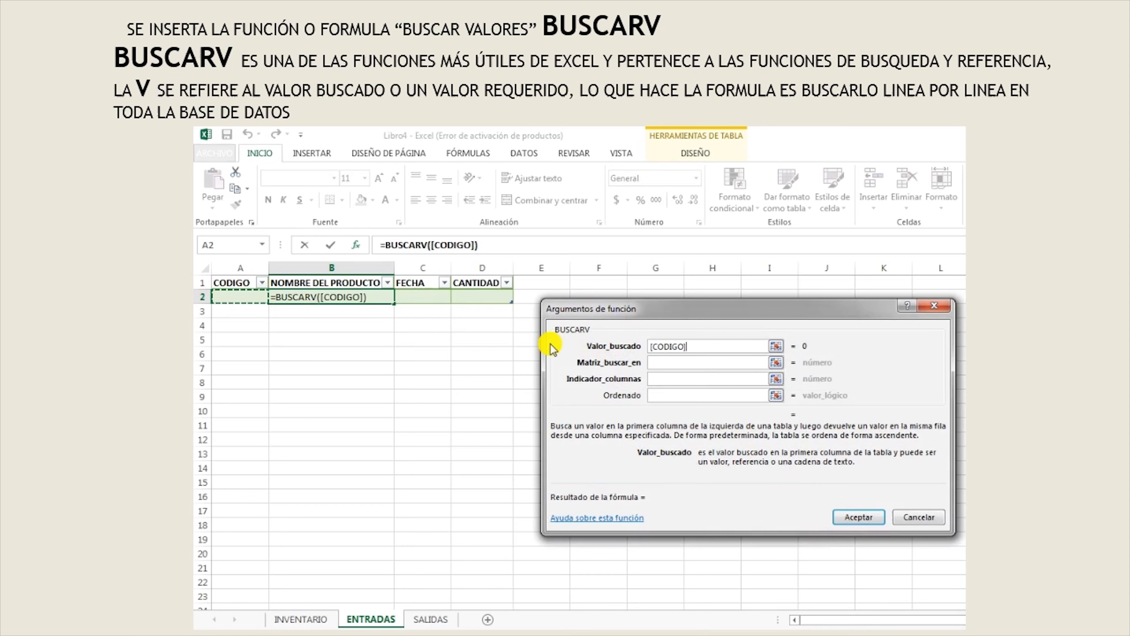
{"action": "left_click", "coordinate": [654, 362]}
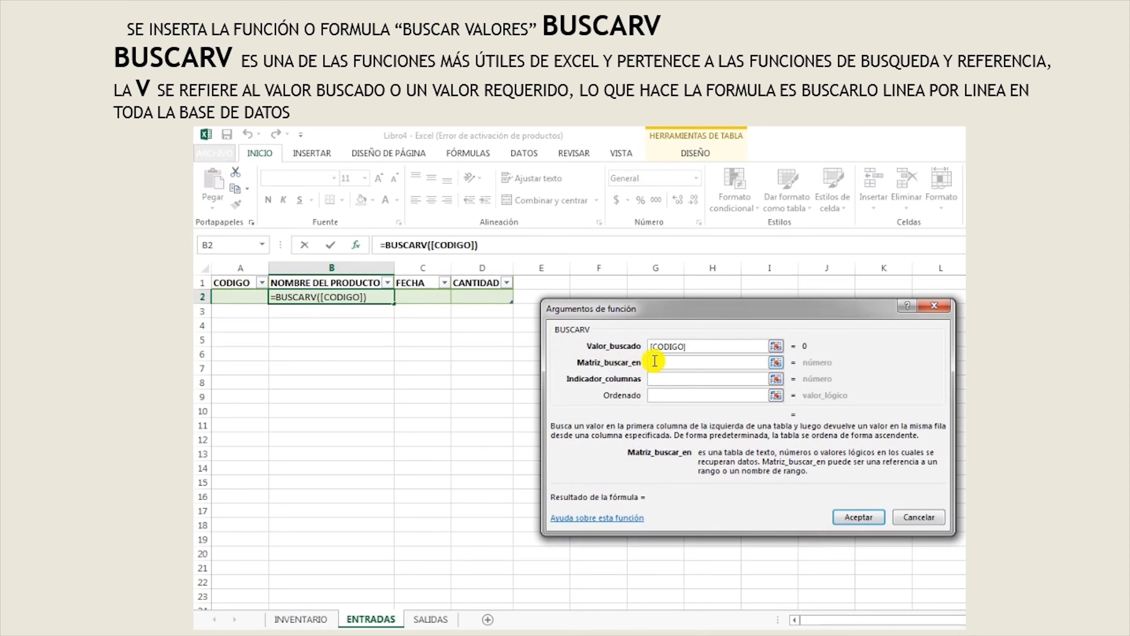
{"action": "left_click", "coordinate": [305, 619]}
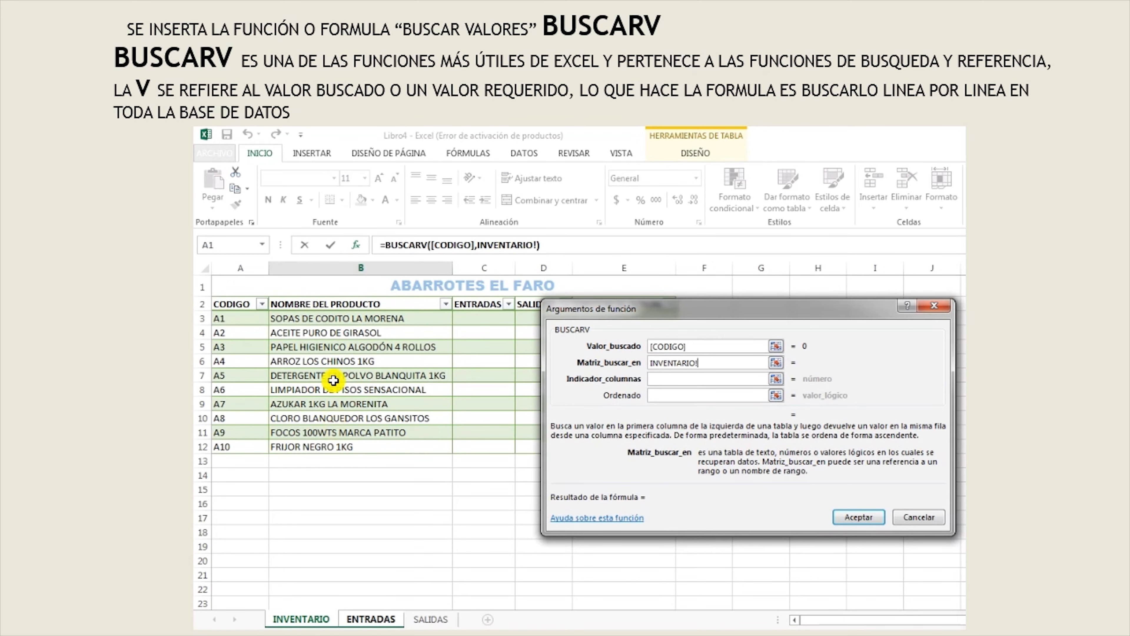
{"action": "left_click", "coordinate": [350, 259]}
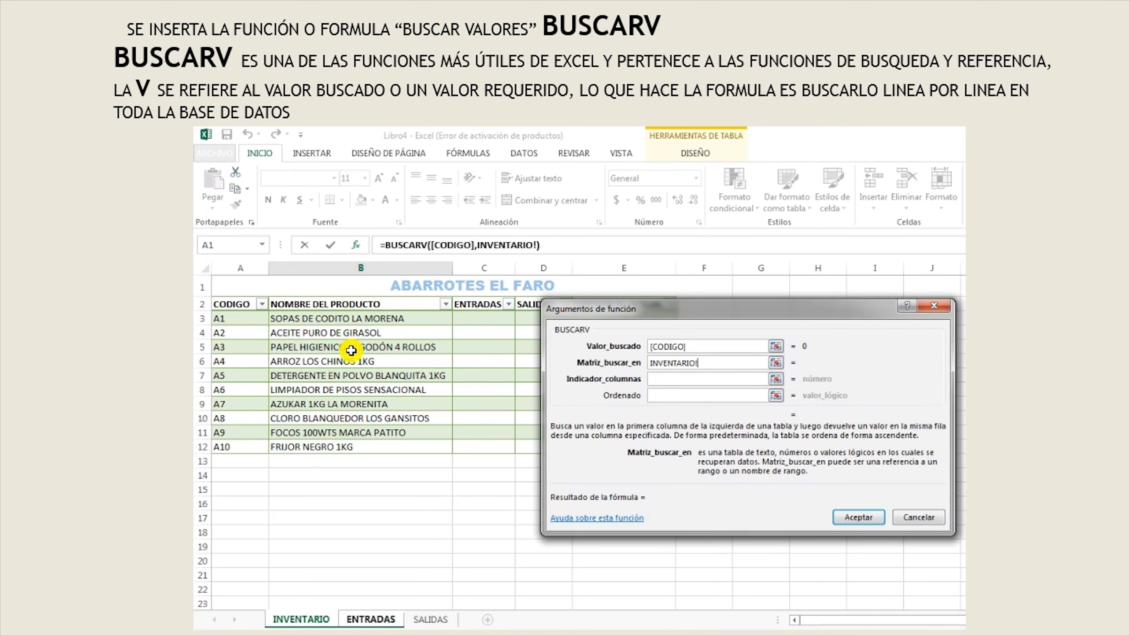
{"action": "left_click", "coordinate": [654, 378]}
{"action": "type", "text": "2"}
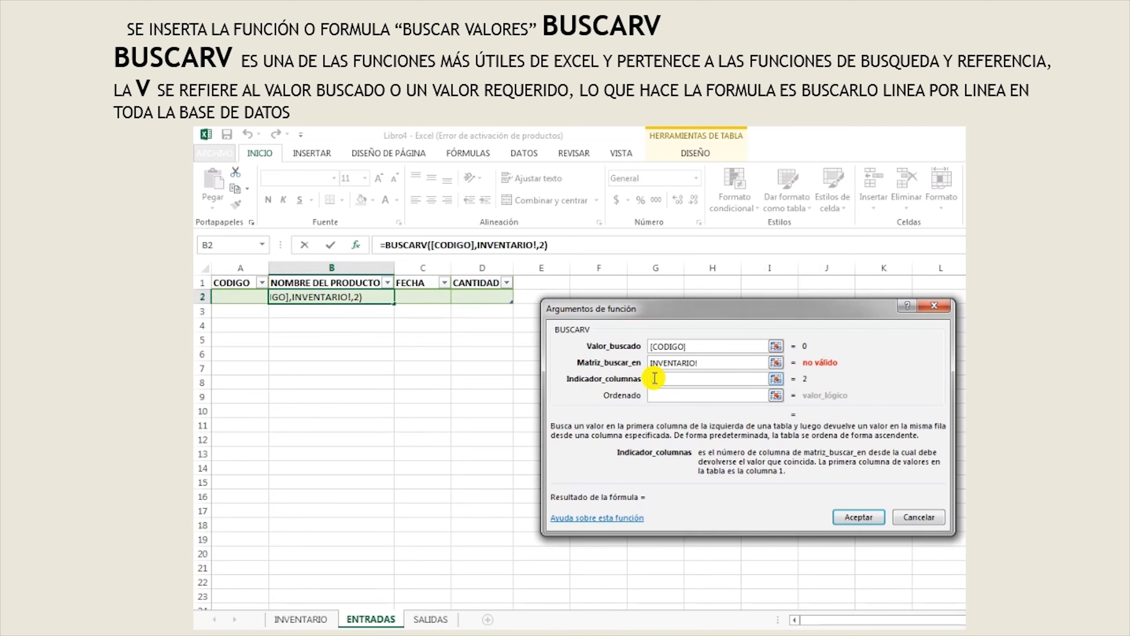
{"action": "left_click", "coordinate": [708, 364]}
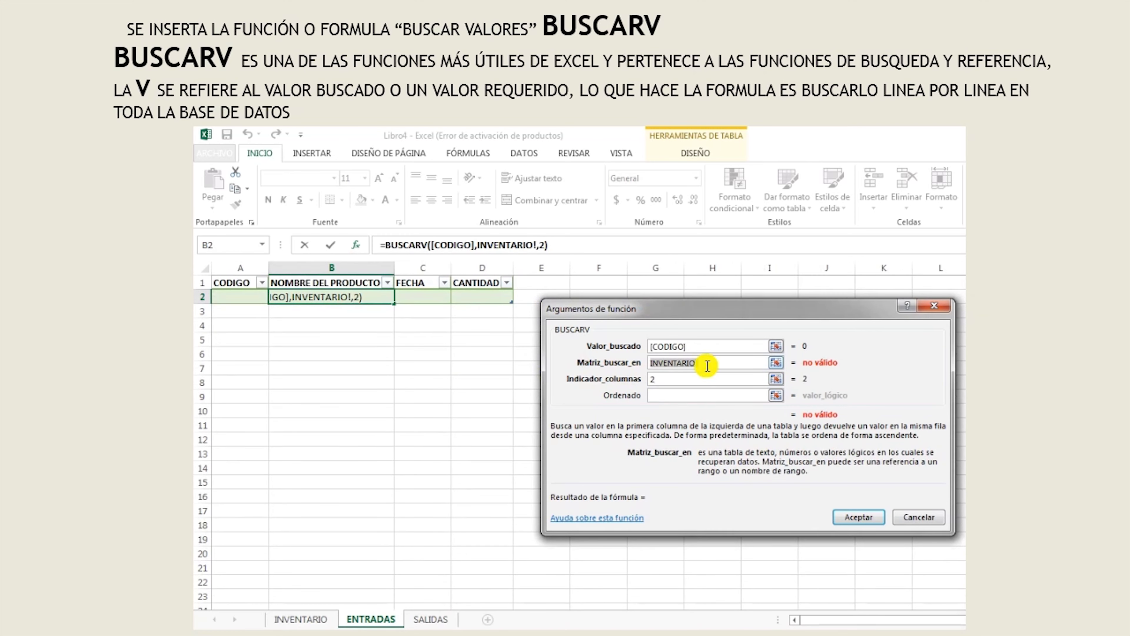
{"action": "key", "text": "BackSpace"}
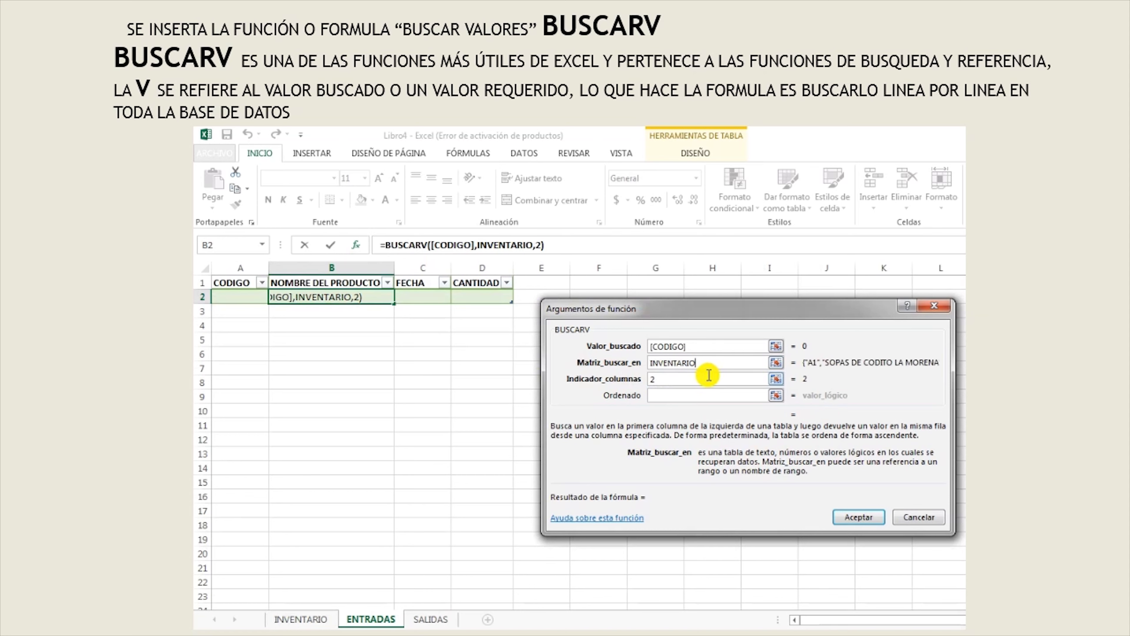
{"action": "left_click", "coordinate": [680, 394]}
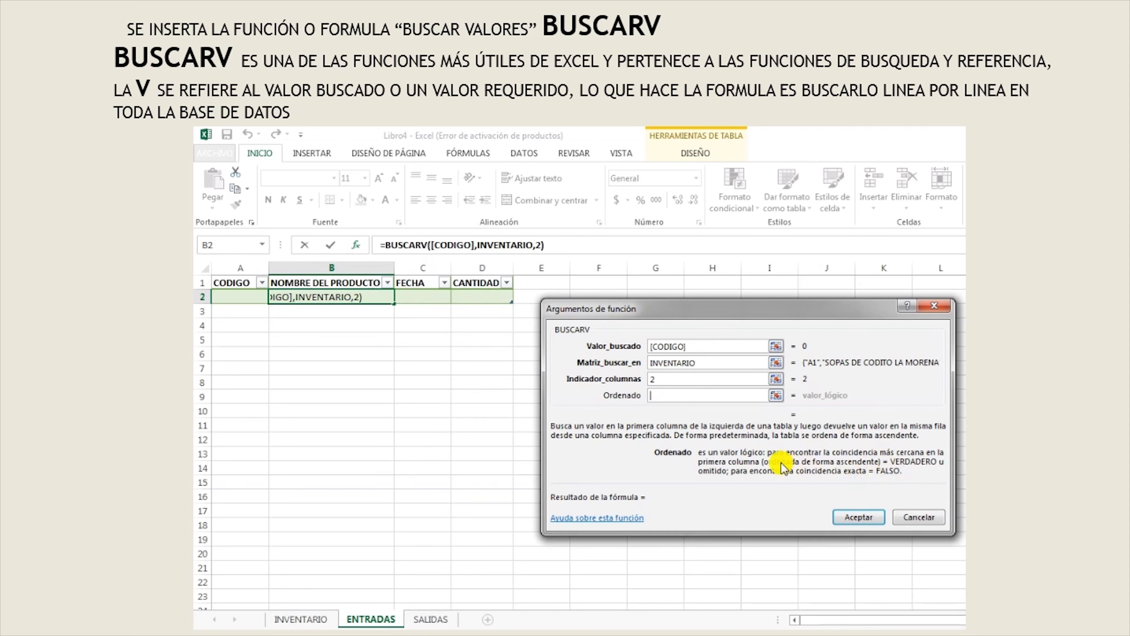
{"action": "type", "text": "FALSO"}
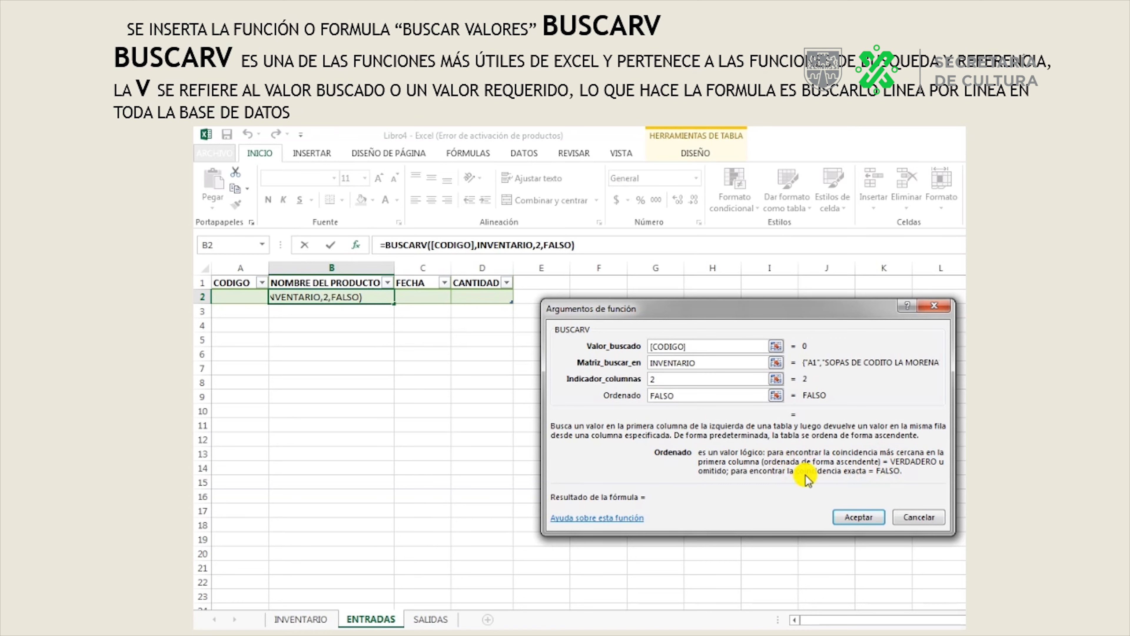
{"action": "left_click", "coordinate": [859, 518]}
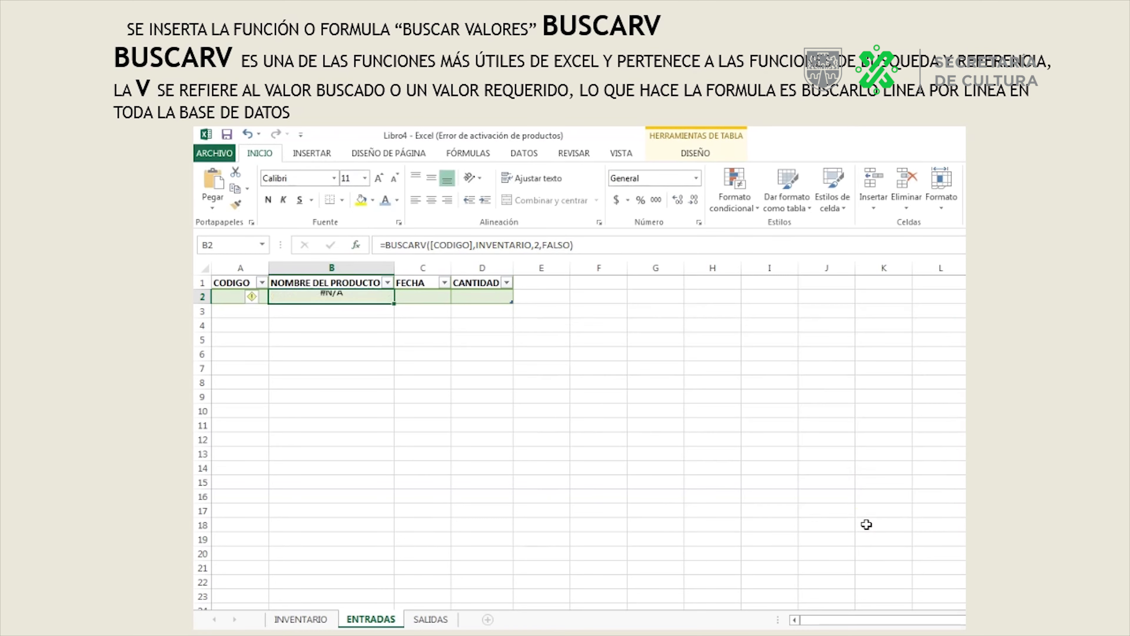
- Enter the product codes A1, A5 and A10 in cells A2 to A4 of the ENTRADAS sheet
{"action": "left_click", "coordinate": [235, 300]}
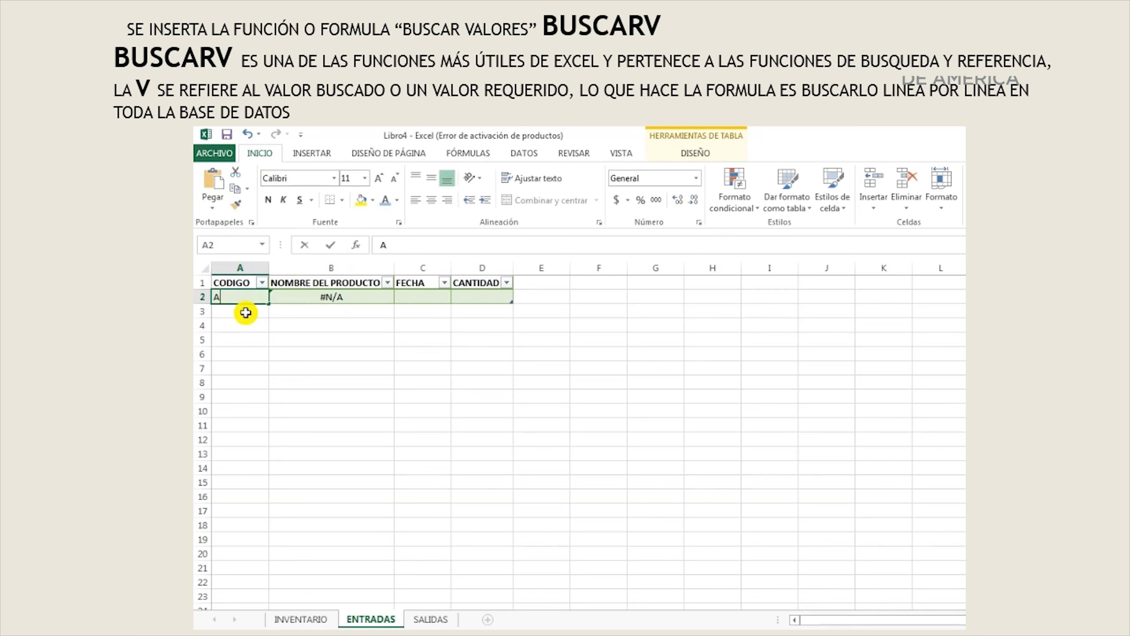
{"action": "type", "text": "A1"}
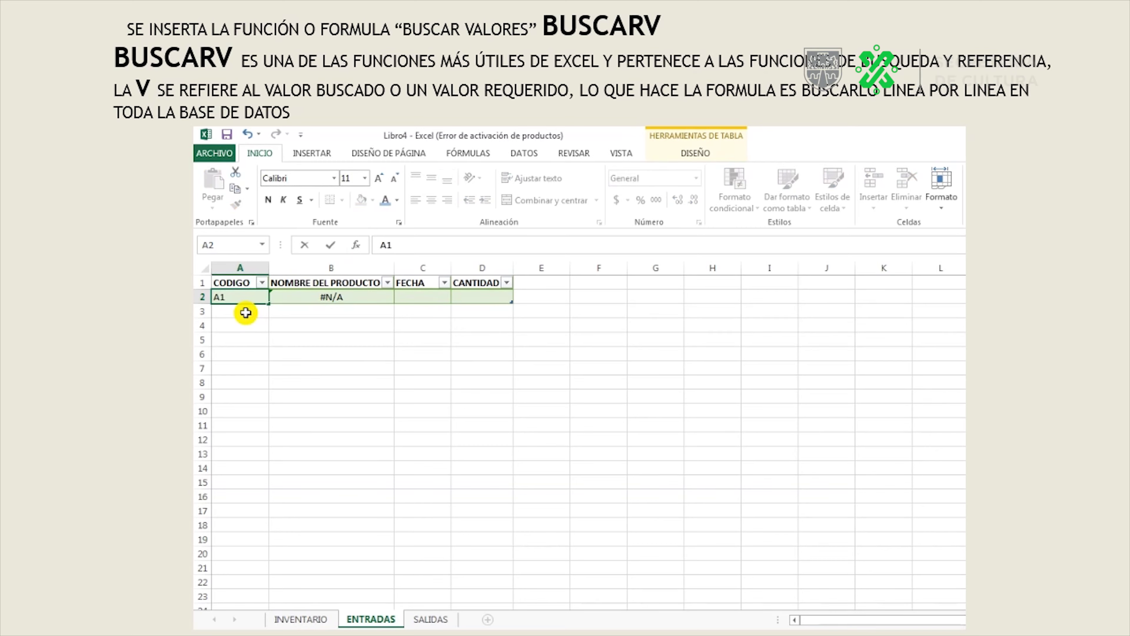
{"action": "key", "text": "Return"}
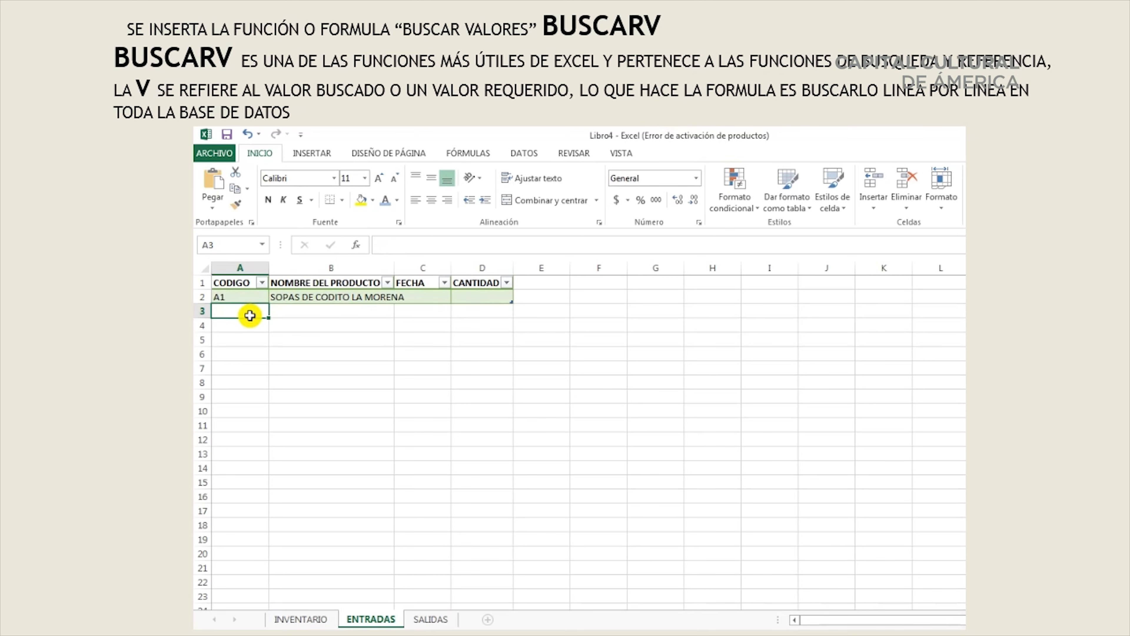
{"action": "type", "text": "A5"}
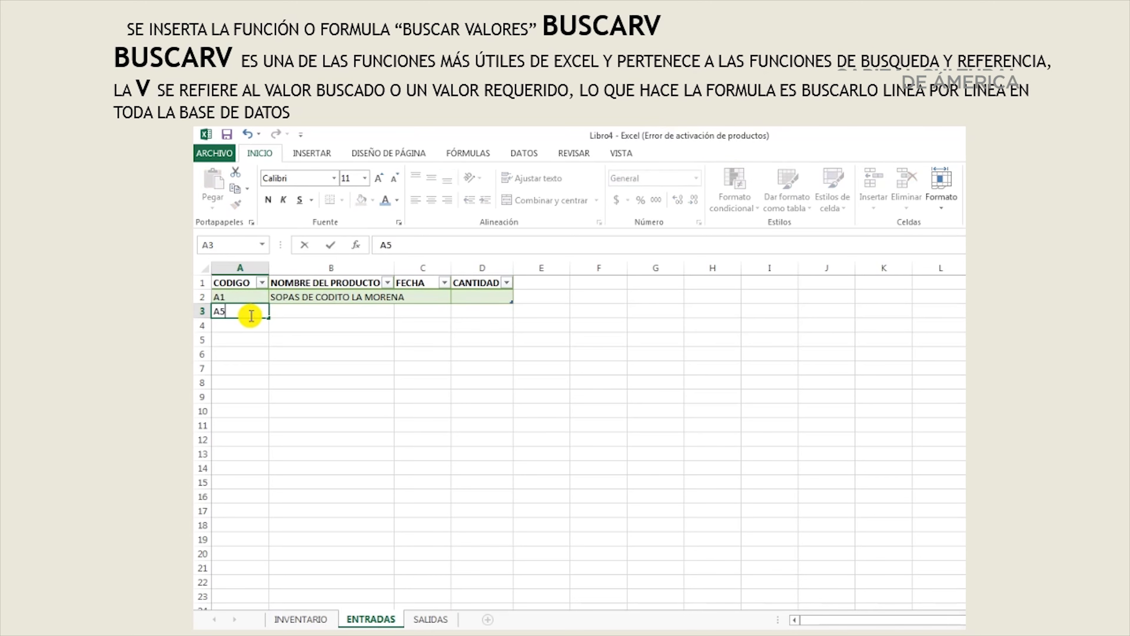
{"action": "key", "text": "Return"}
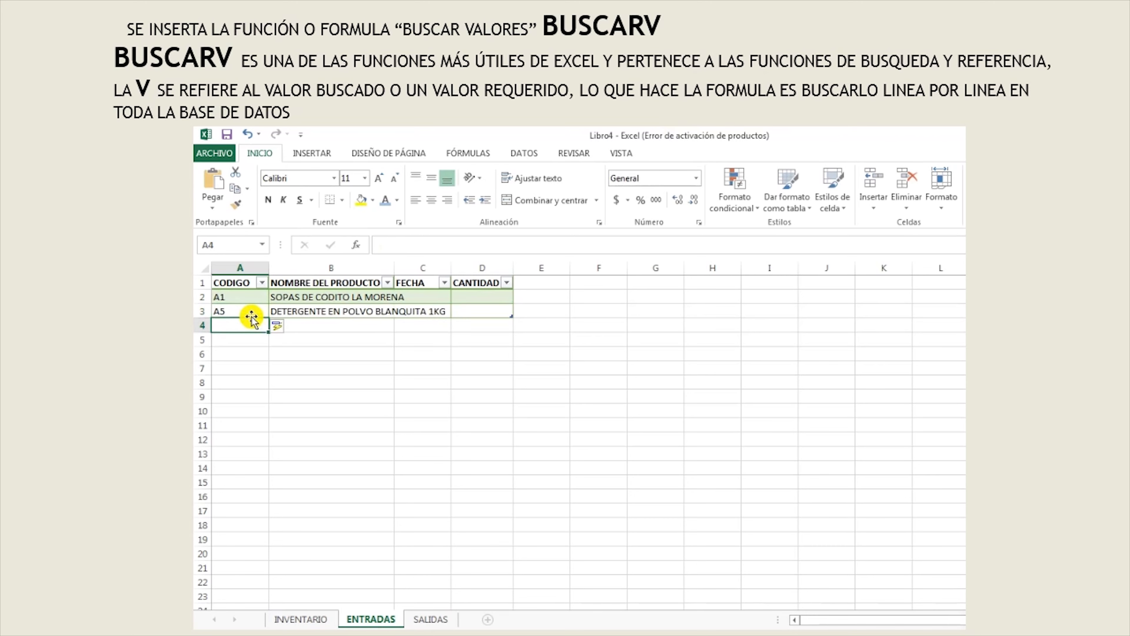
{"action": "type", "text": "A10"}
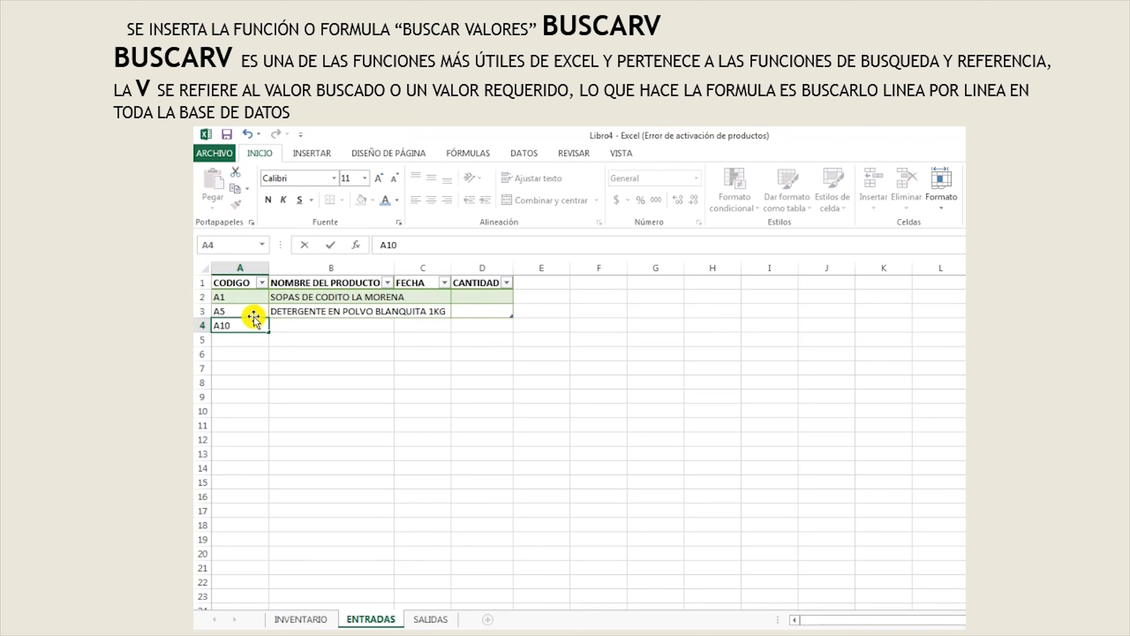
{"action": "key", "text": "Return"}
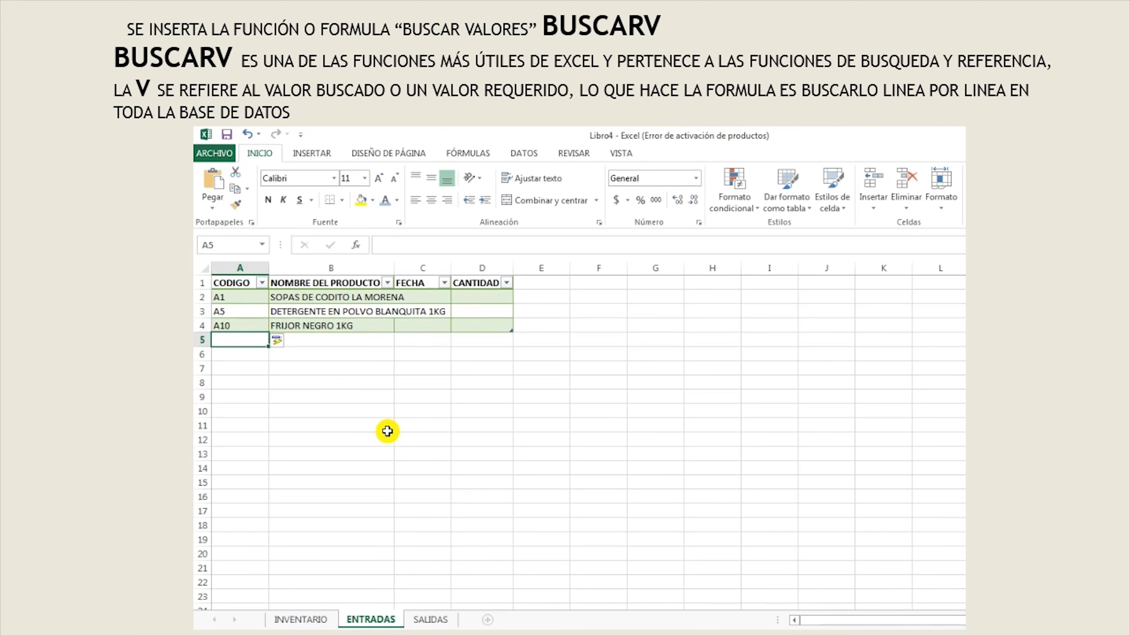
- Insert the BUSCARV function from the Búsqueda y referencia category into cell B2 of the SALIDAS sheet
{"action": "left_click", "coordinate": [444, 620]}
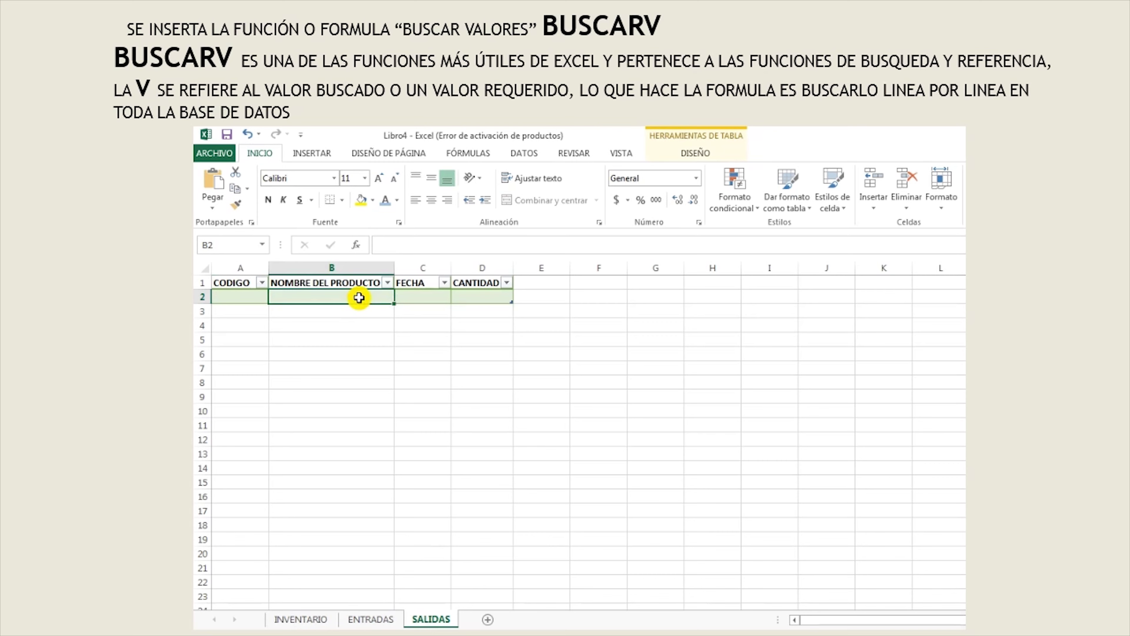
{"action": "left_click", "coordinate": [359, 246]}
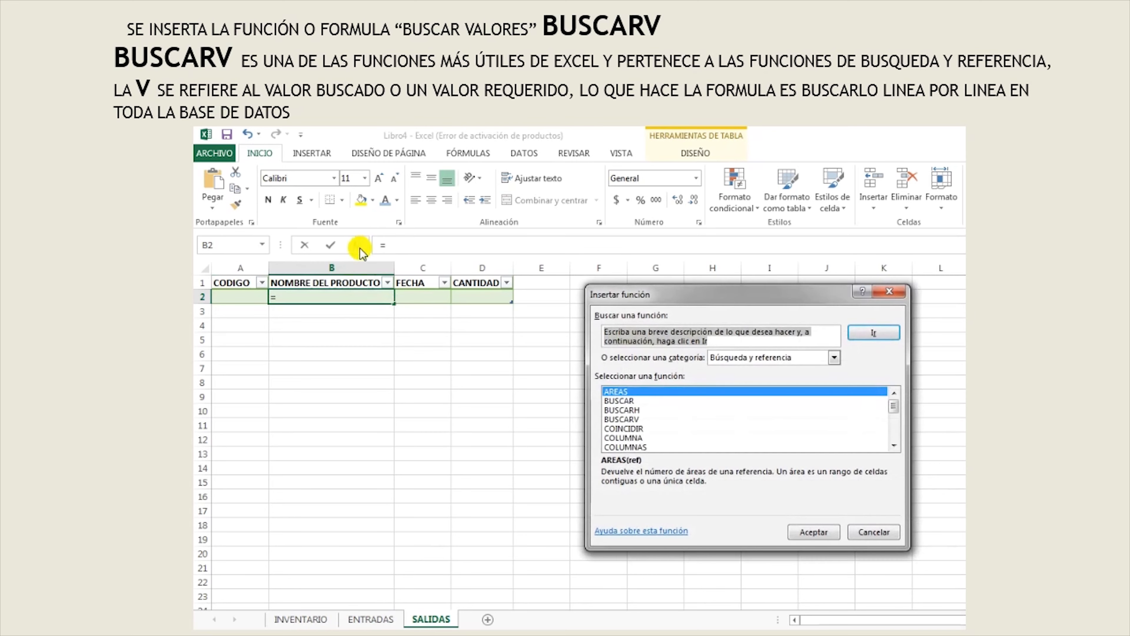
{"action": "left_click", "coordinate": [835, 357]}
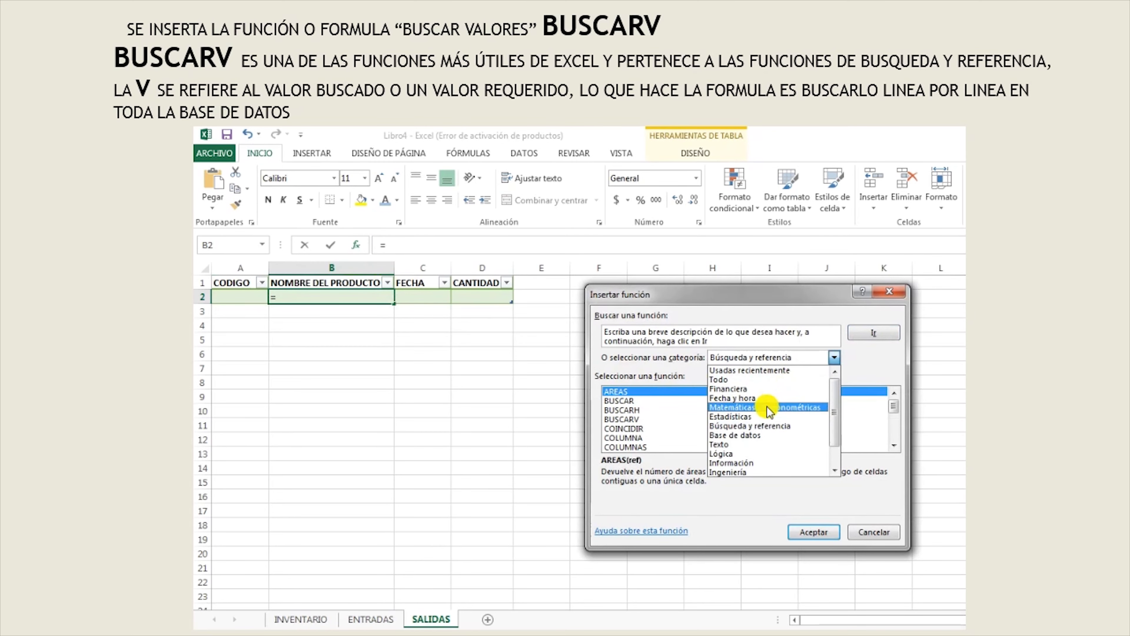
{"action": "left_click", "coordinate": [759, 426]}
{"action": "left_click", "coordinate": [646, 421]}
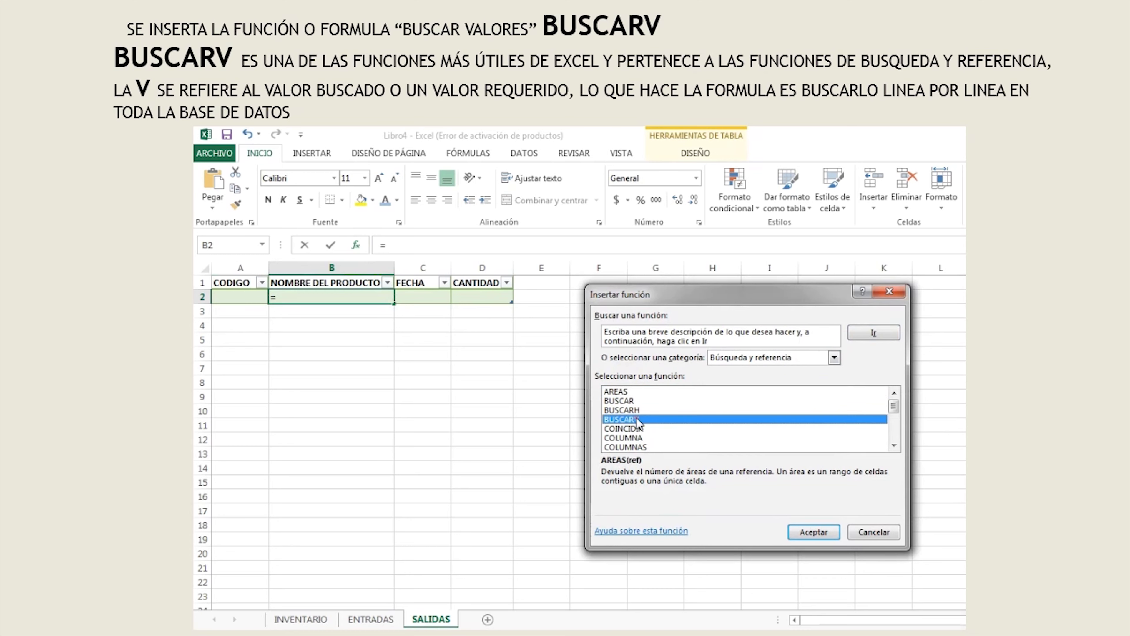
{"action": "left_click", "coordinate": [810, 531]}
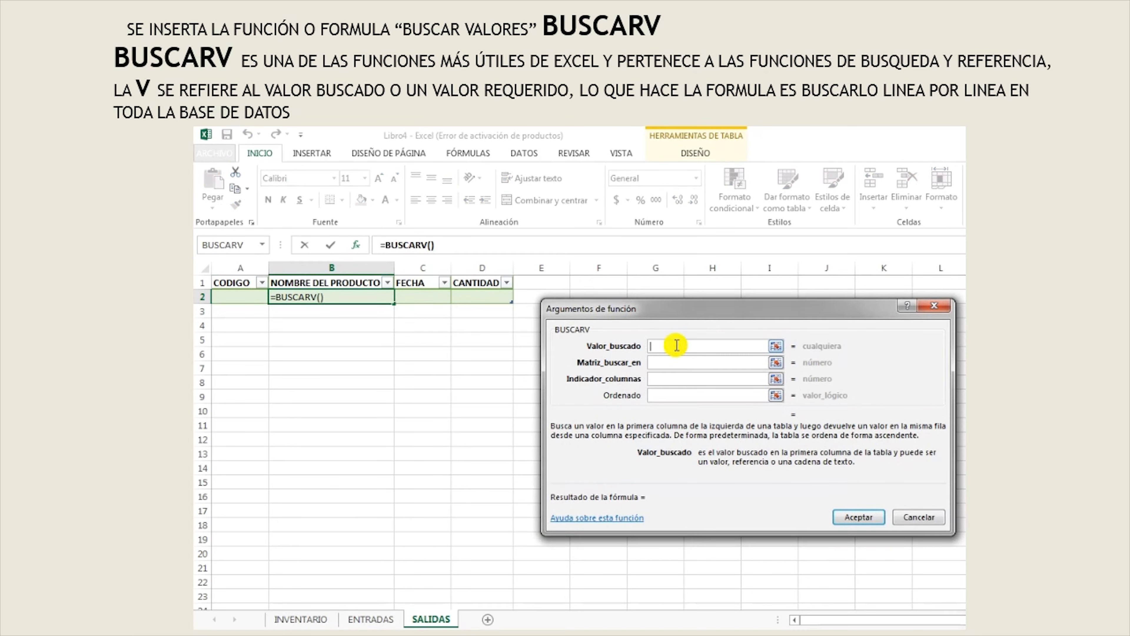
- Complete the BUSCARV arguments in SALIDAS with lookup value [CODIGO], table INVENTARIO, column index 2 and exact match FALSO
{"action": "left_click", "coordinate": [240, 297]}
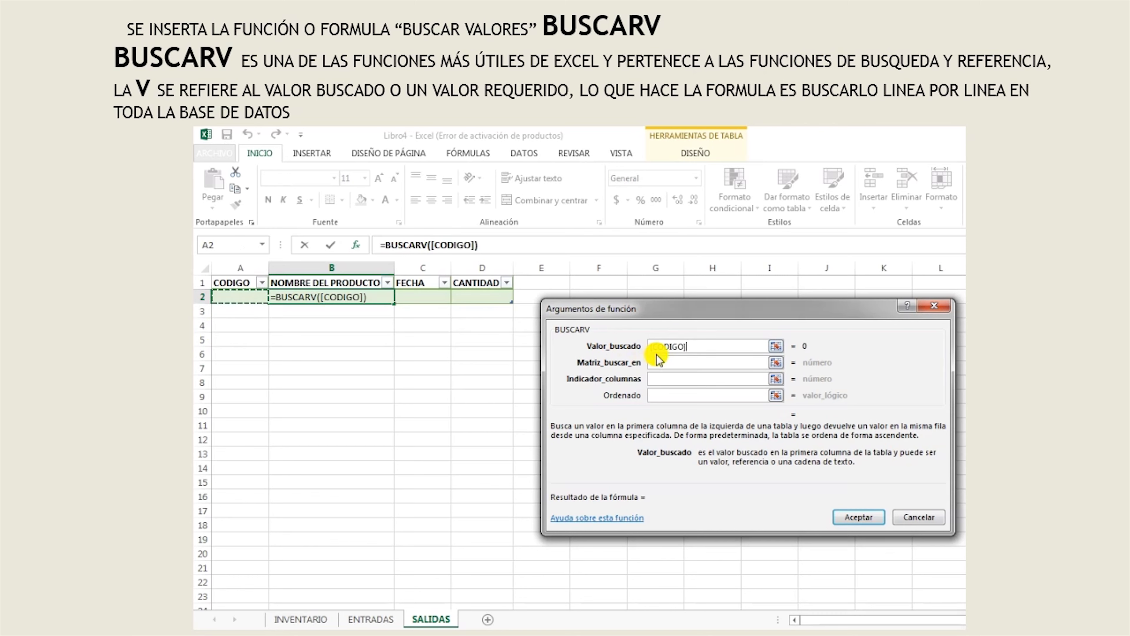
{"action": "left_click", "coordinate": [670, 366]}
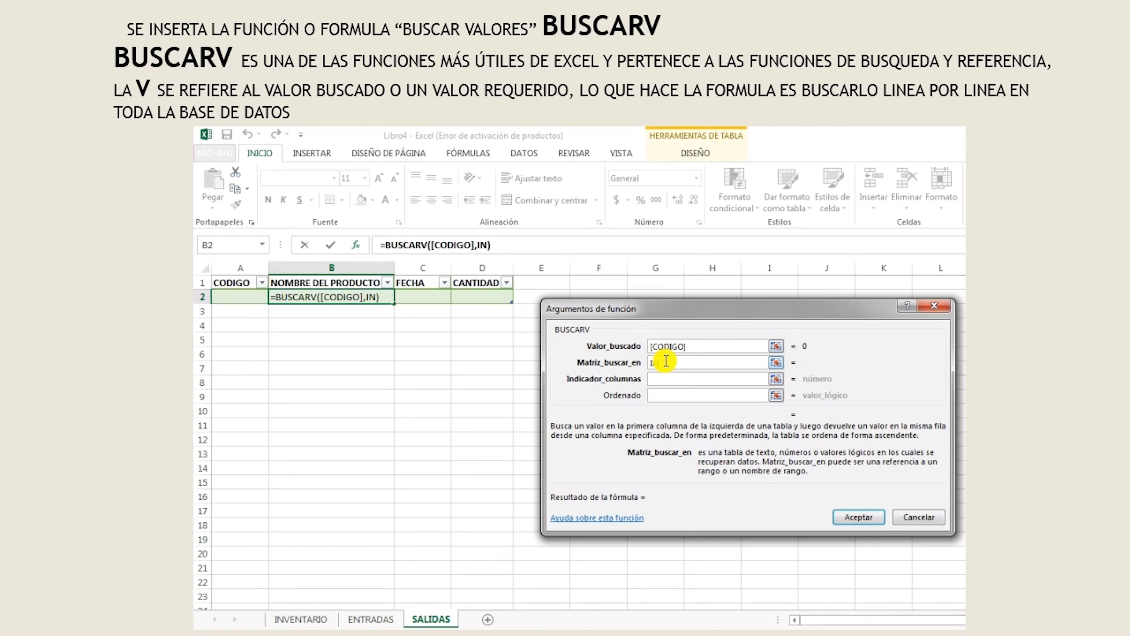
{"action": "type", "text": "INVENTARIO"}
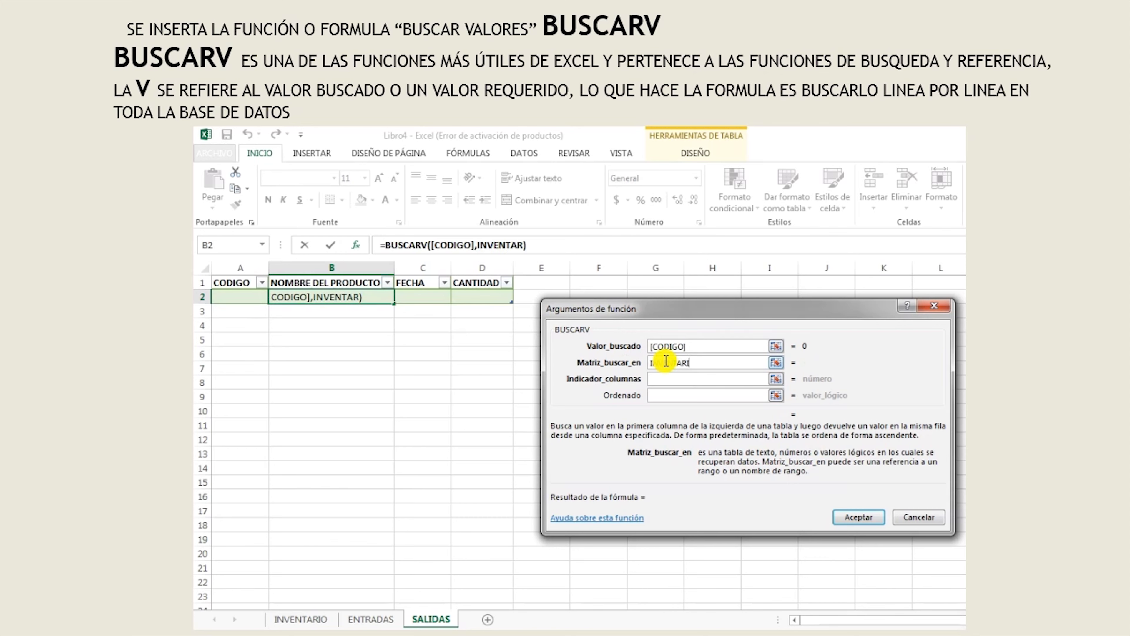
{"action": "left_click", "coordinate": [665, 378]}
{"action": "type", "text": "2"}
{"action": "left_click", "coordinate": [665, 395]}
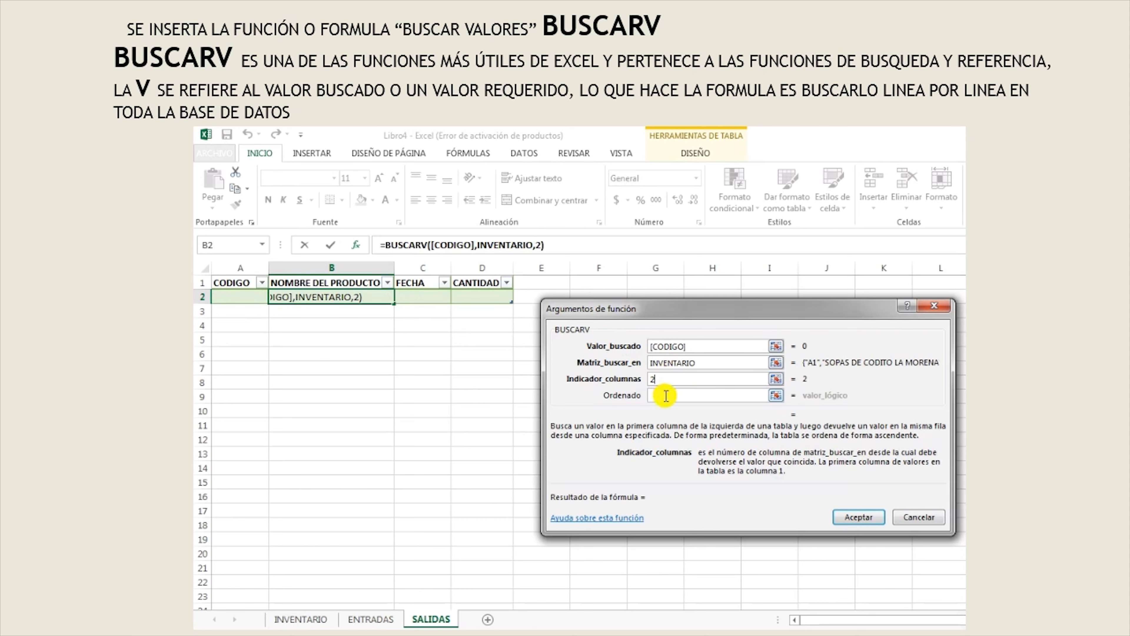
{"action": "type", "text": "FALSO"}
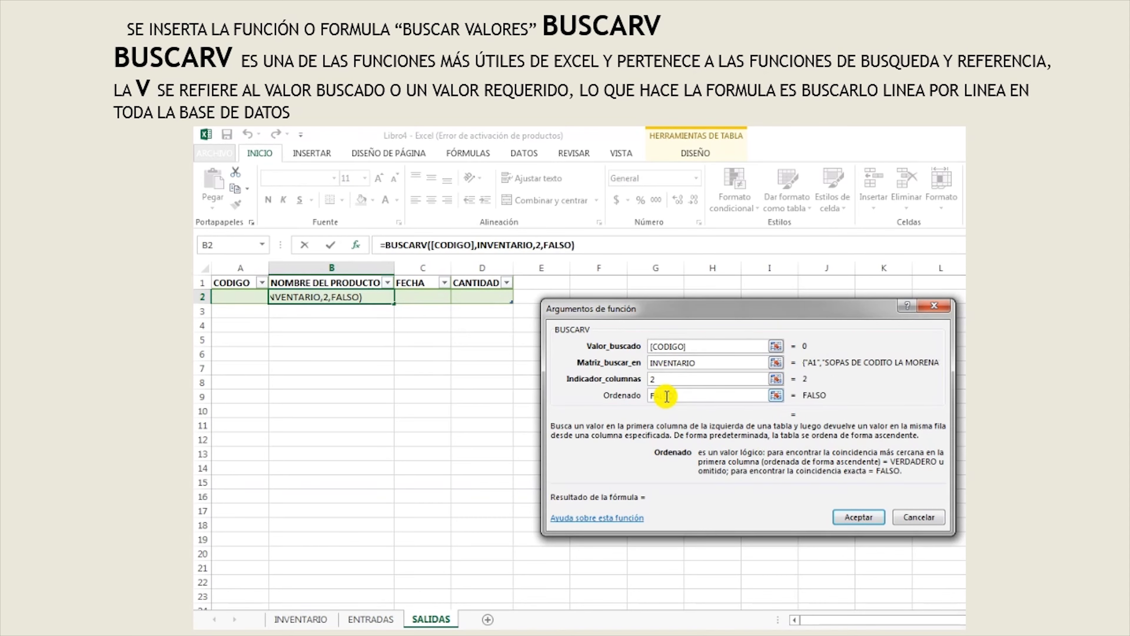
{"action": "key", "text": "Return"}
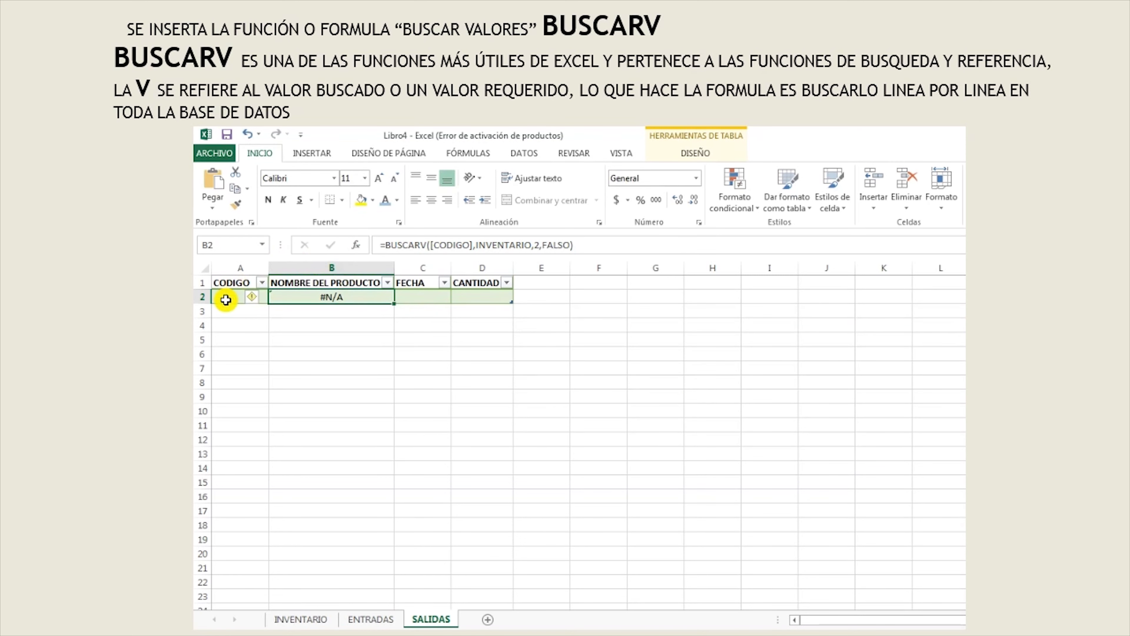
- Enter code A1 in cell A2 of the SALIDAS sheet and fill the series down to A10 in cell A11
{"action": "left_click", "coordinate": [226, 299]}
{"action": "type", "text": "A1"}
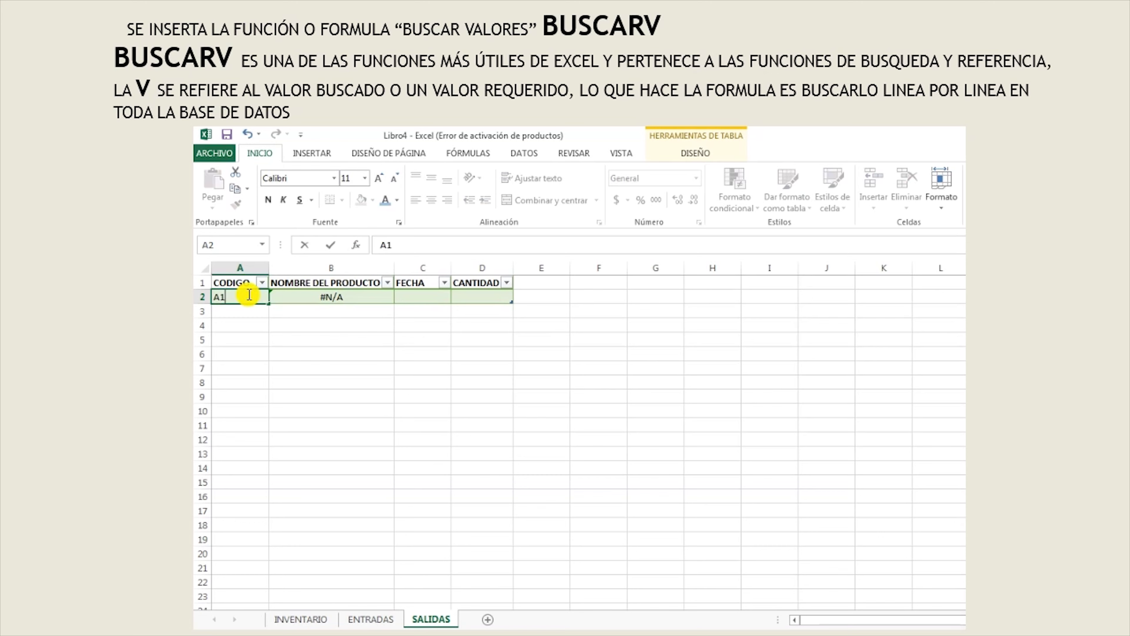
{"action": "key", "text": "Return"}
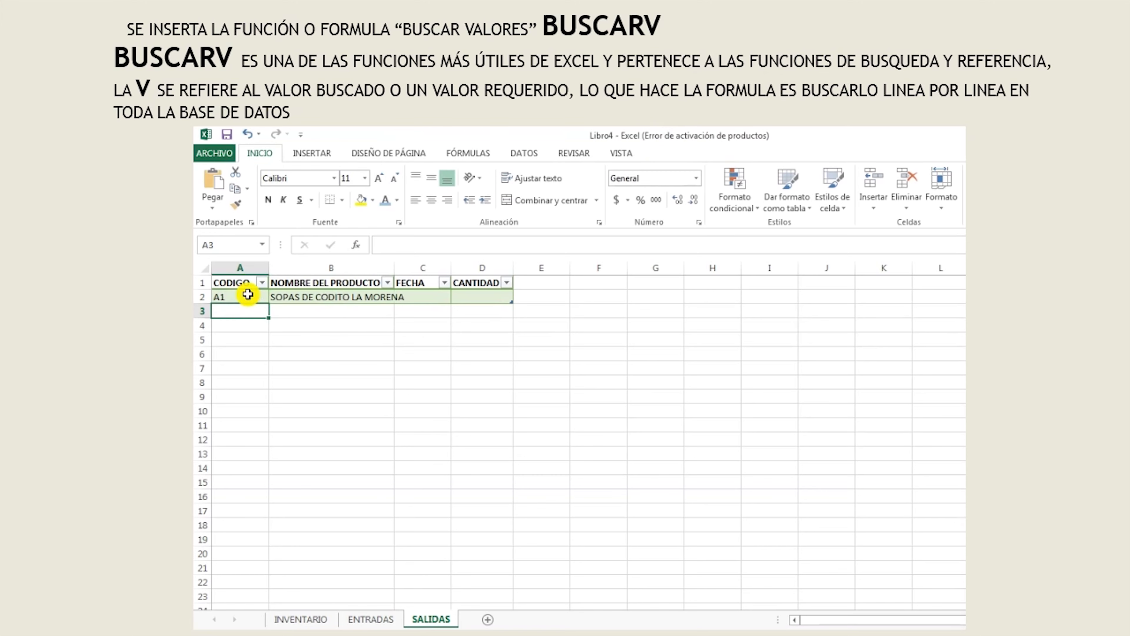
{"action": "left_click", "coordinate": [250, 296]}
{"action": "left_click_drag", "start_coordinate": [268, 304], "coordinate": [268, 435]}
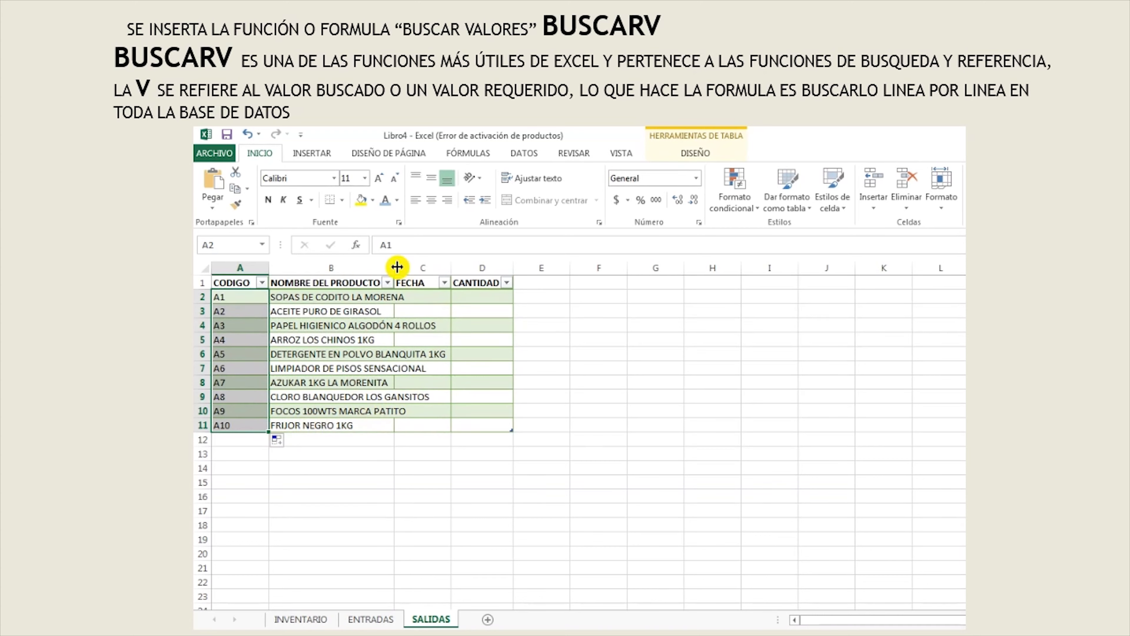